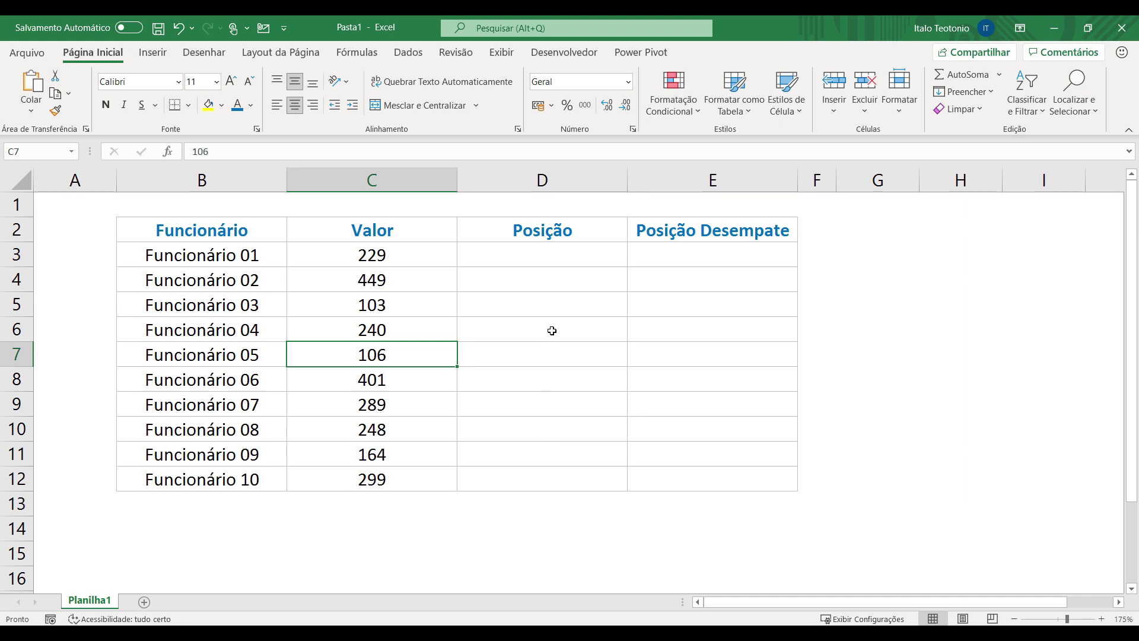
- Enter =ORDEM.EQ(C3;C3:C12) in D3 to rank the first employee's value within the Valor list
left_click(566, 254)
type("=")
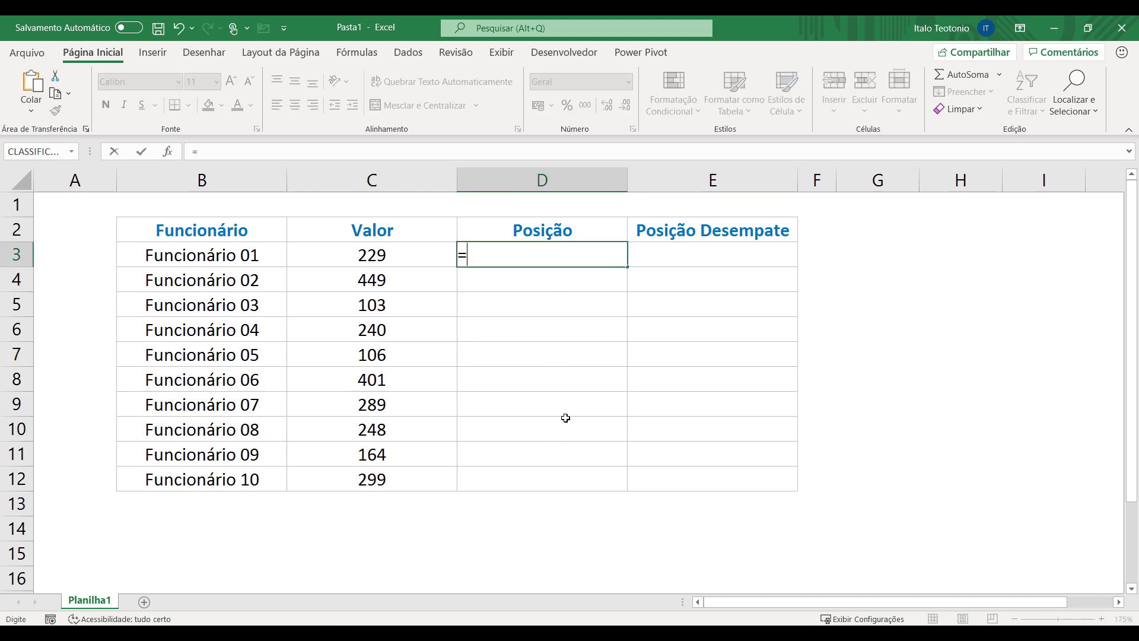
type("ordem.")
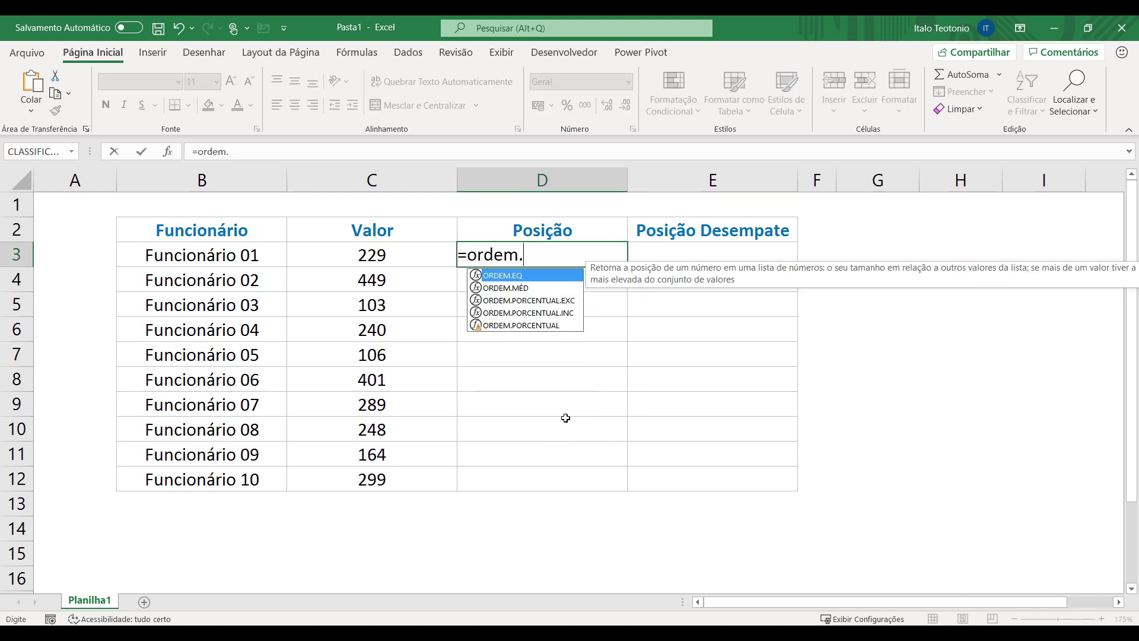
type("eq(")
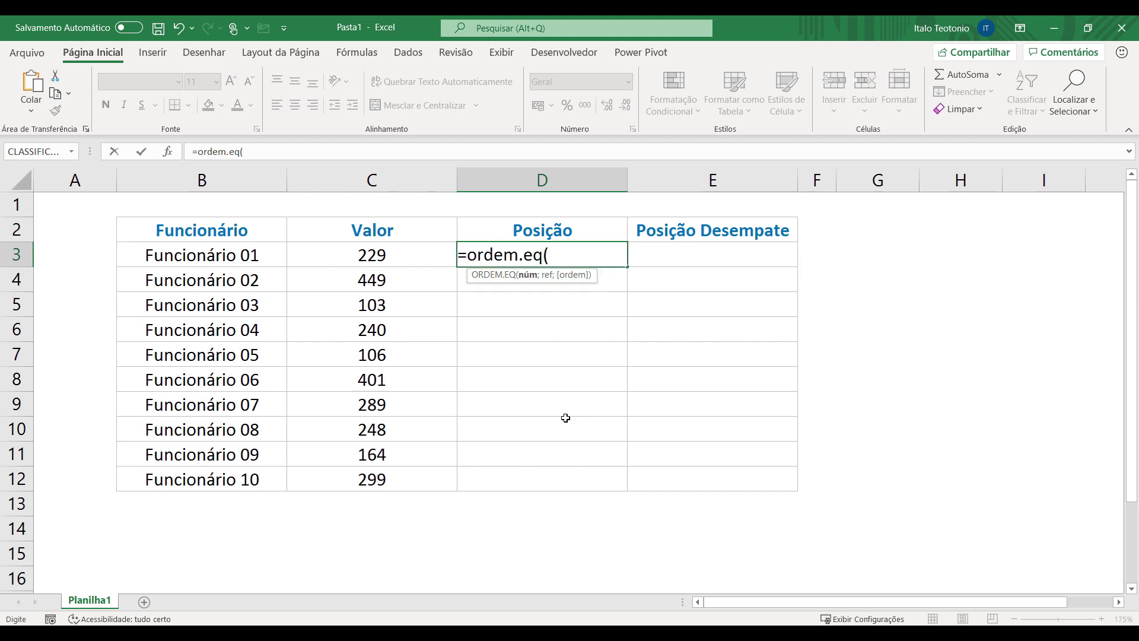
left_click(393, 258)
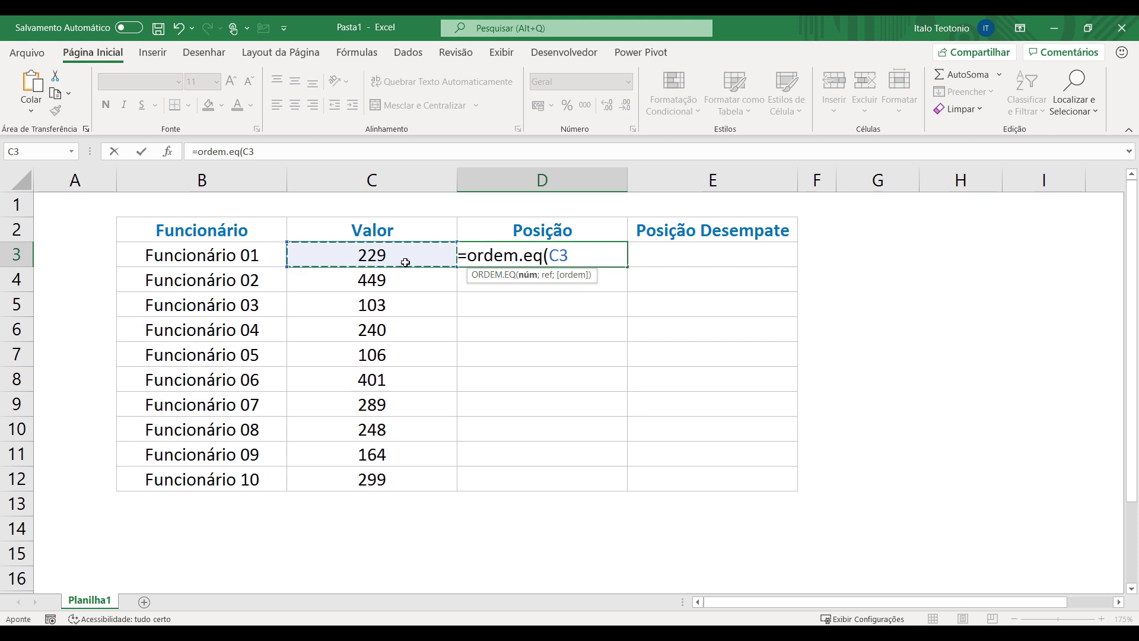
type(";")
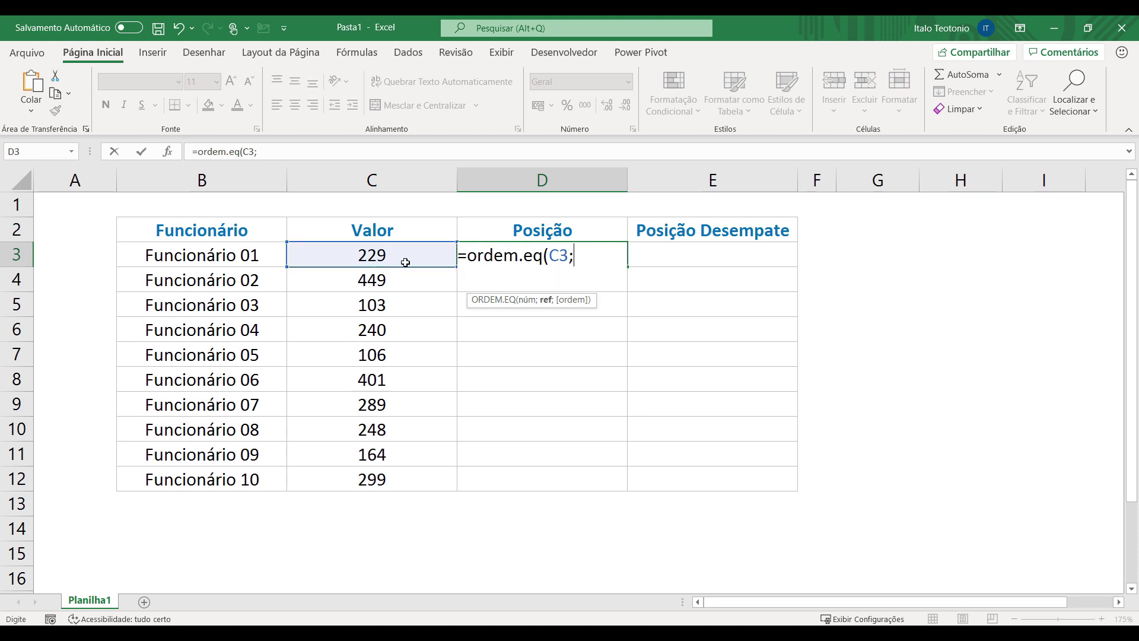
left_click_drag(401, 251, 390, 470)
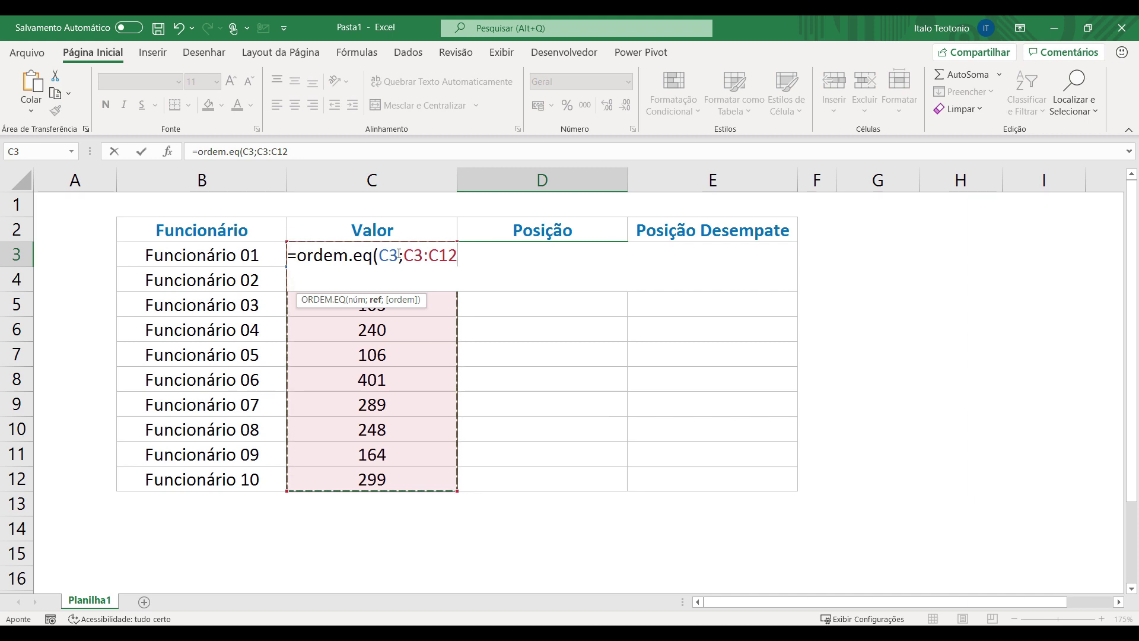
type(")")
key("Return")
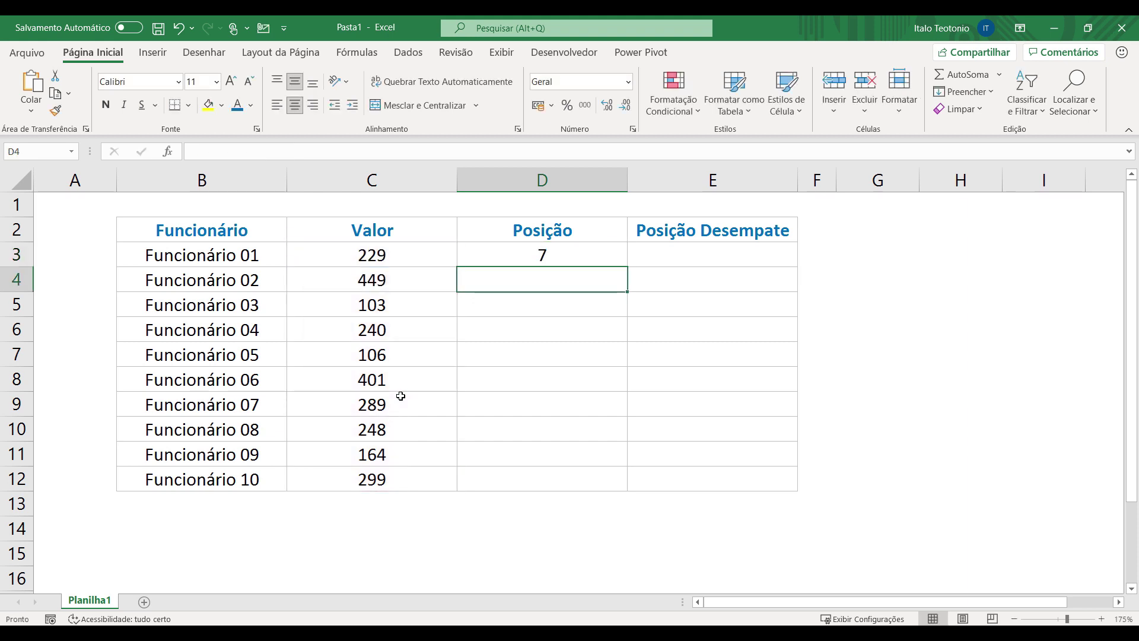
- Make the ranking range in D3 absolute as $C$3:$C$12 and fill the formula down to D12
left_click(569, 254)
left_click(384, 253)
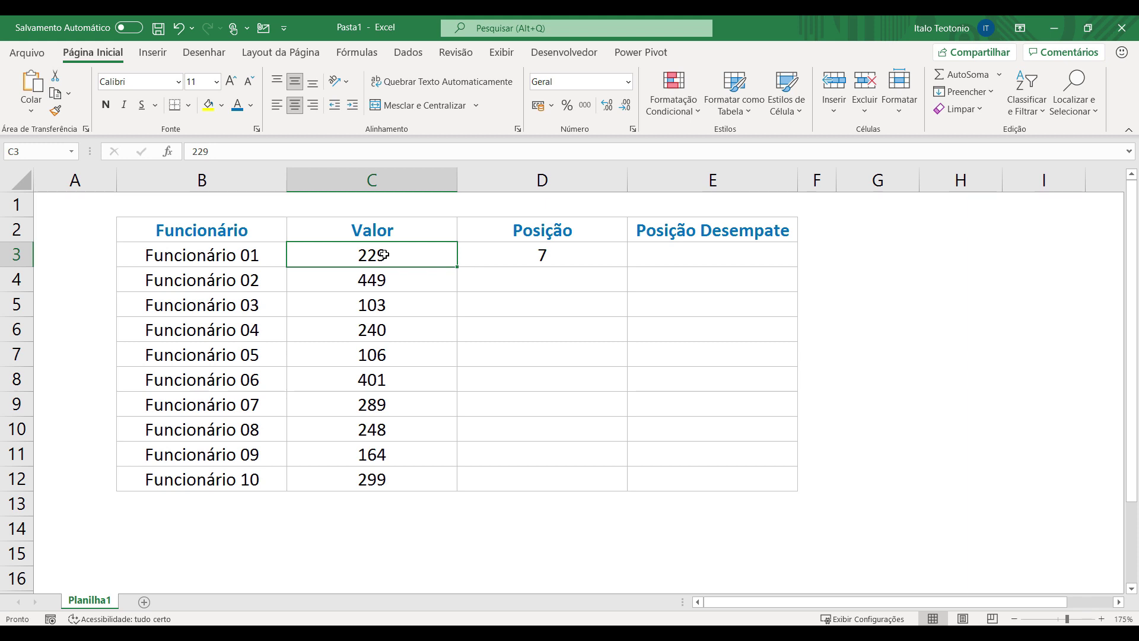
key("Right")
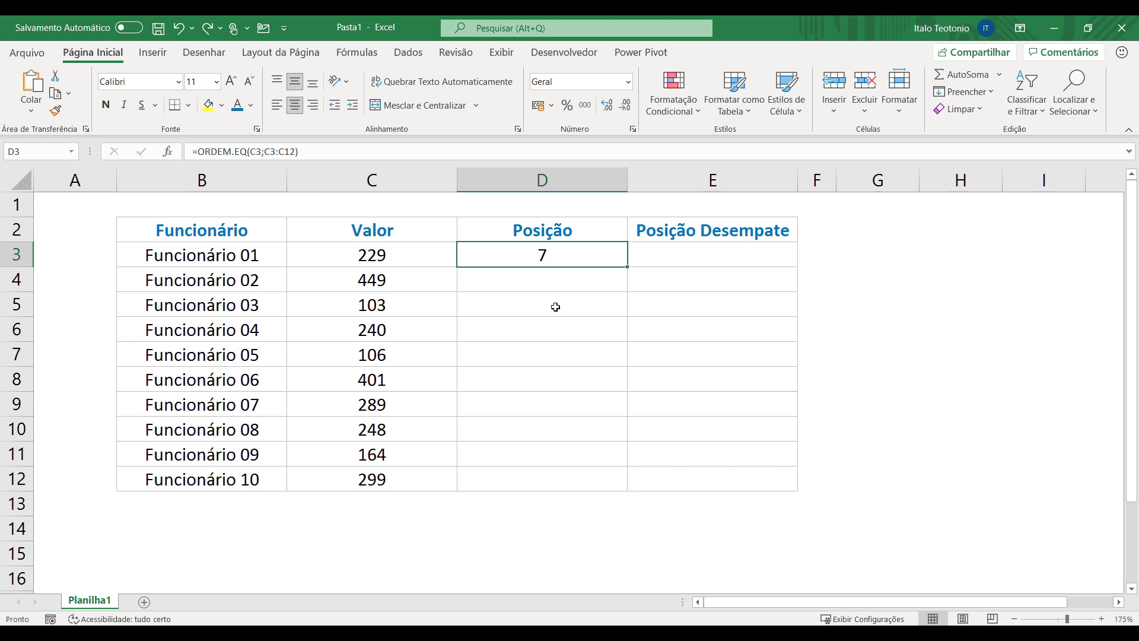
key("F2")
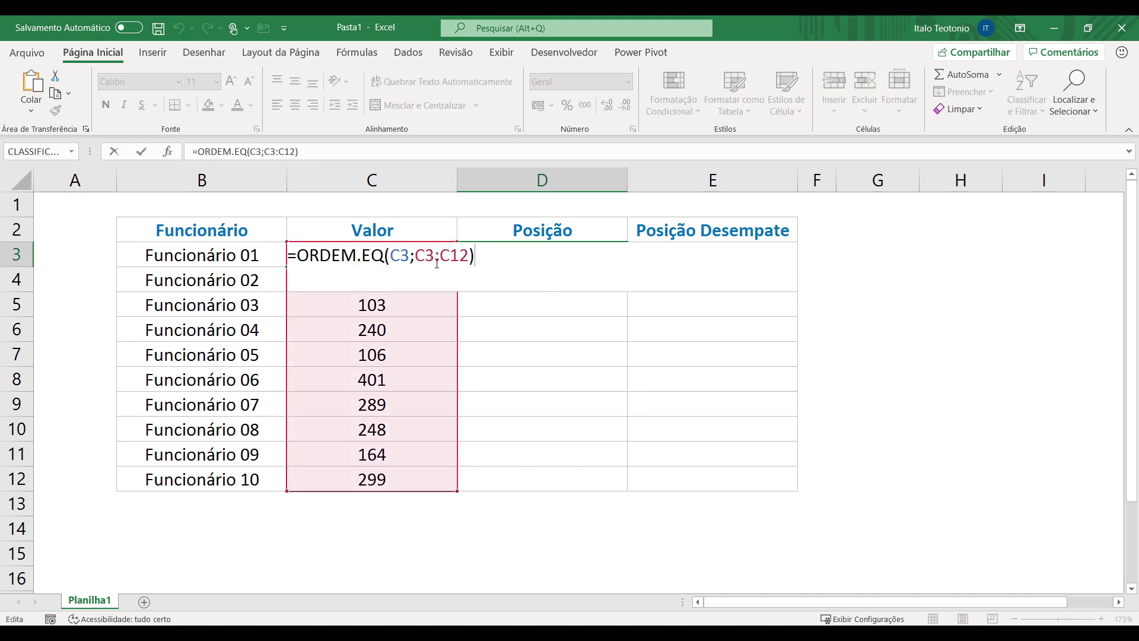
mouse_move(416, 254)
left_mouse_down()
mouse_move(471, 254)
mouse_move(419, 255)
left_mouse_up()
key("F4")
key("Return")
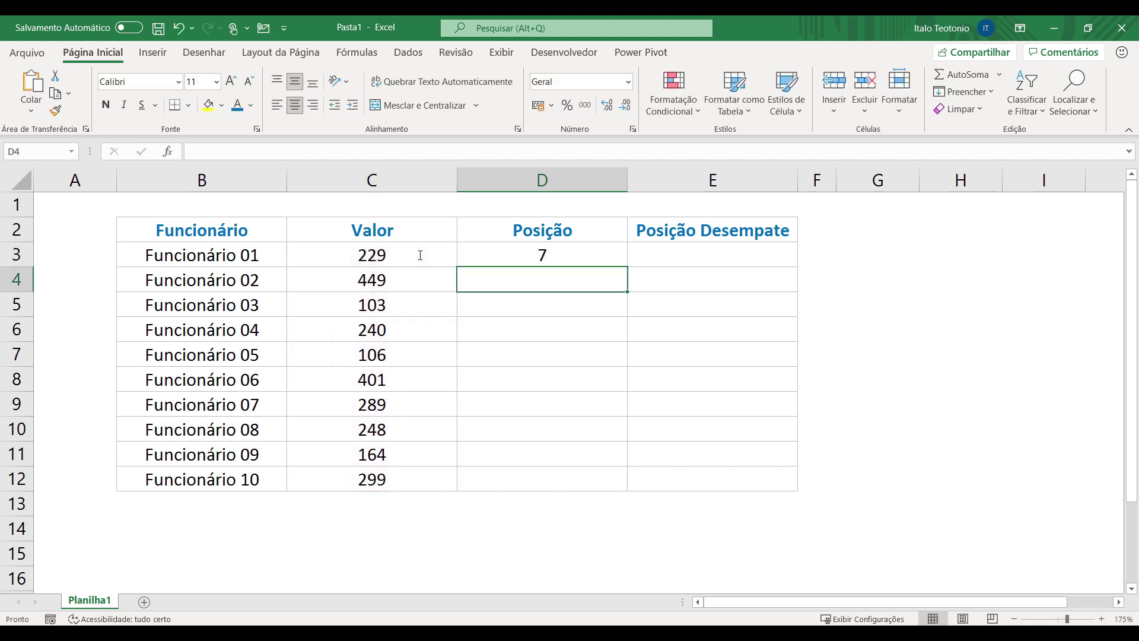
left_click(599, 256)
double_click(626, 265)
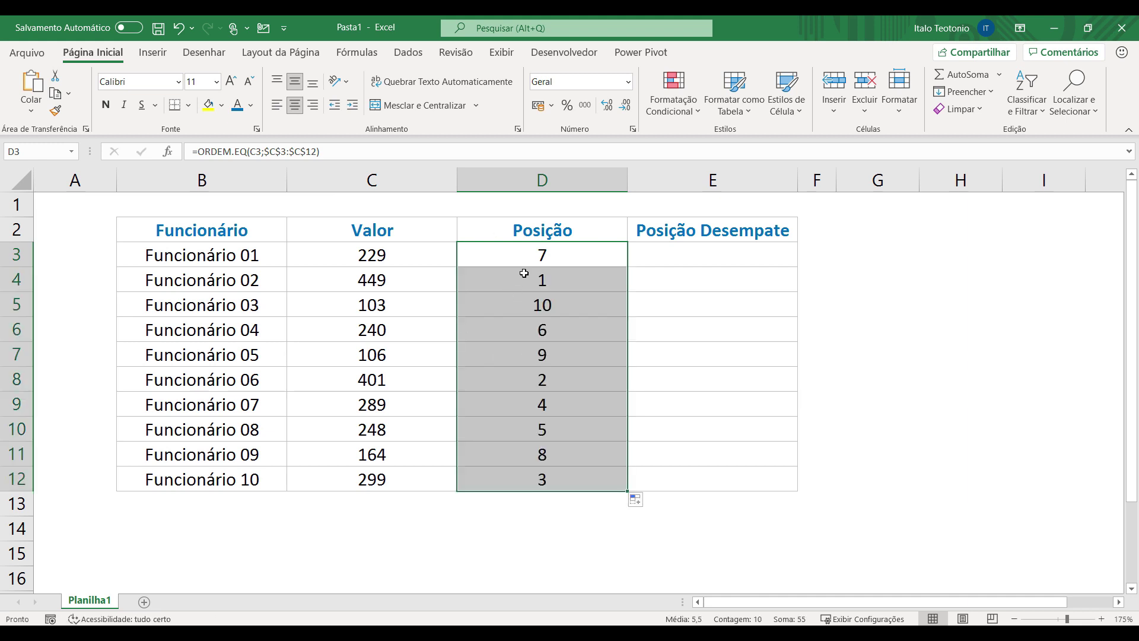
- Compare the values and positions of Funcionário 02 and Funcionário 06 against the whole Valor list
left_click(406, 277)
left_click(481, 277)
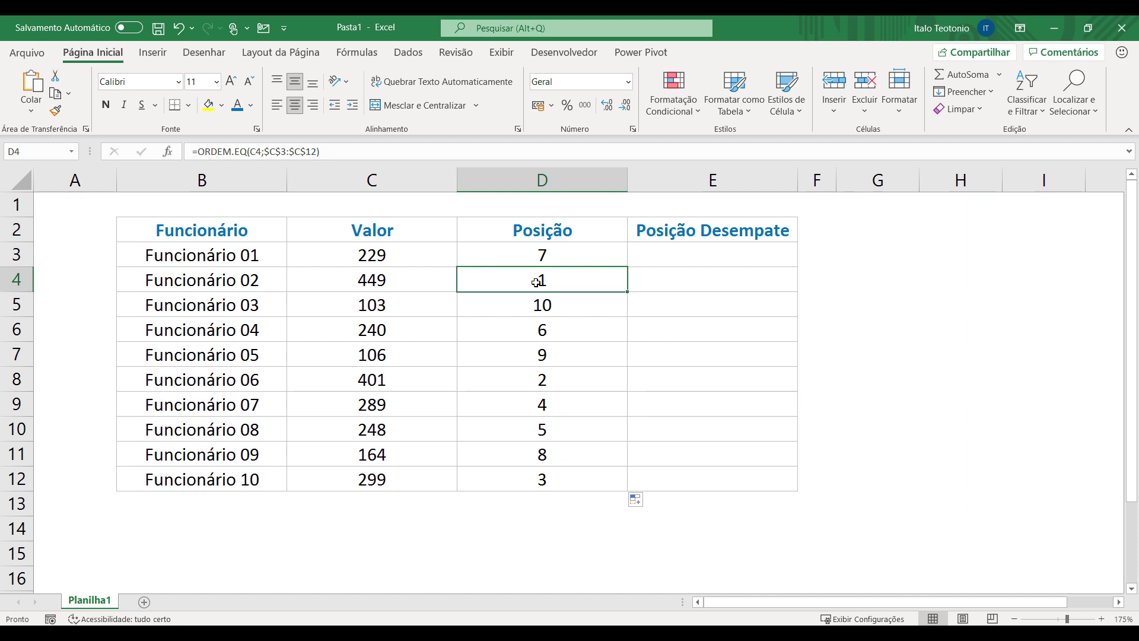
left_click_drag(424, 378, 523, 380)
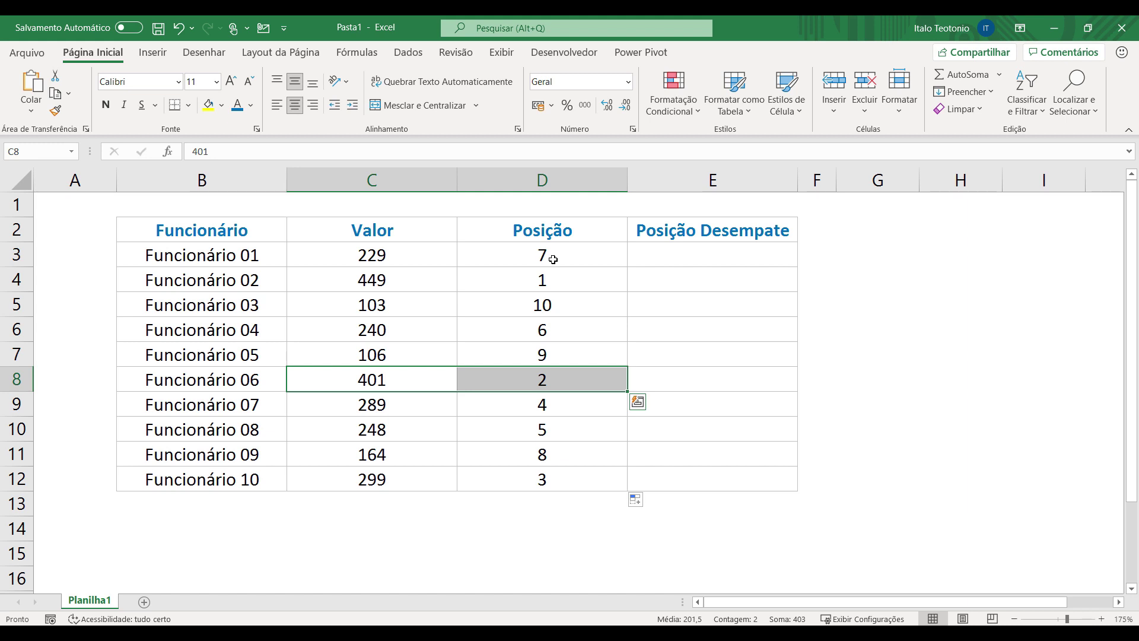
left_click_drag(427, 254, 401, 477)
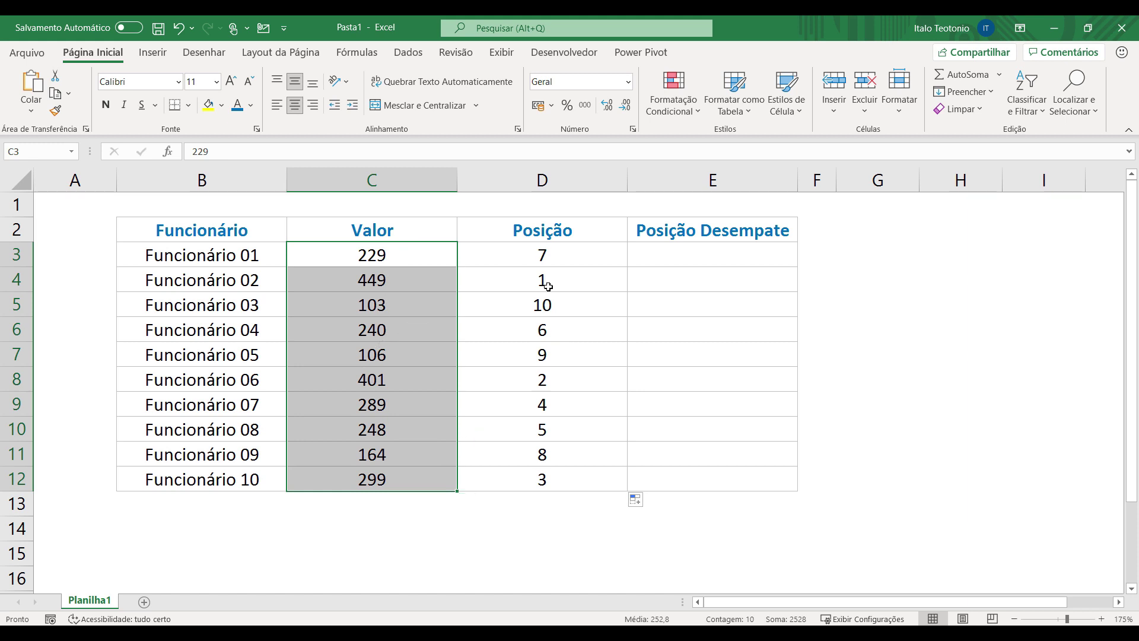
- Add the ascending order argument 1 to the ORDEM.EQ formula in D3 and fill it down the Posição column
double_click(555, 256)
key("BackSpace")
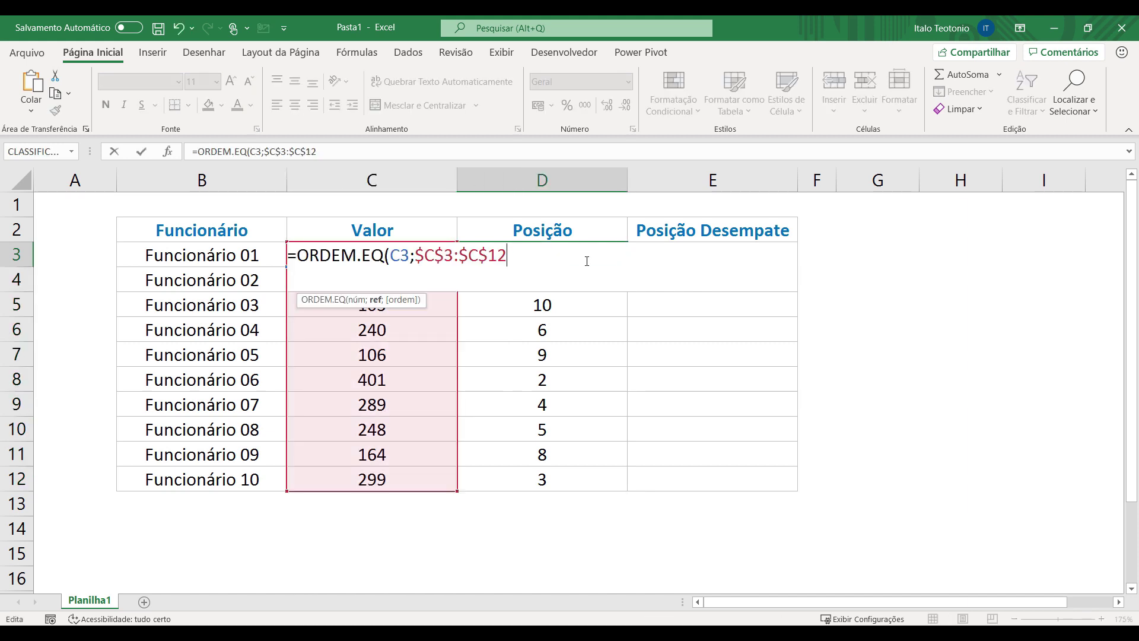
type(";")
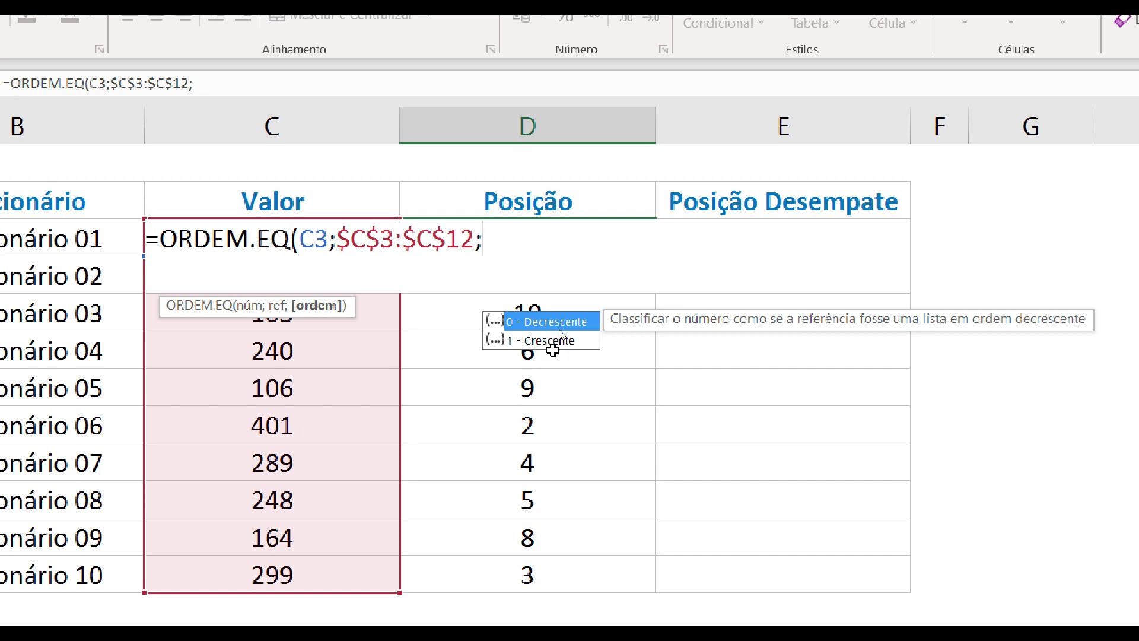
type("12)")
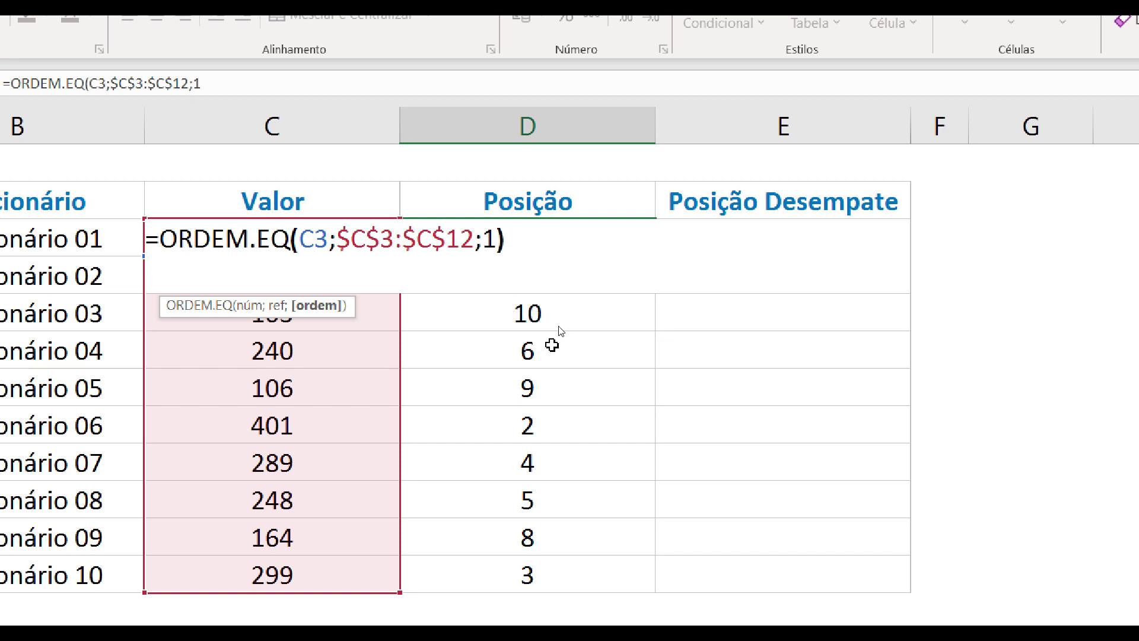
key("Return")
left_click(609, 242)
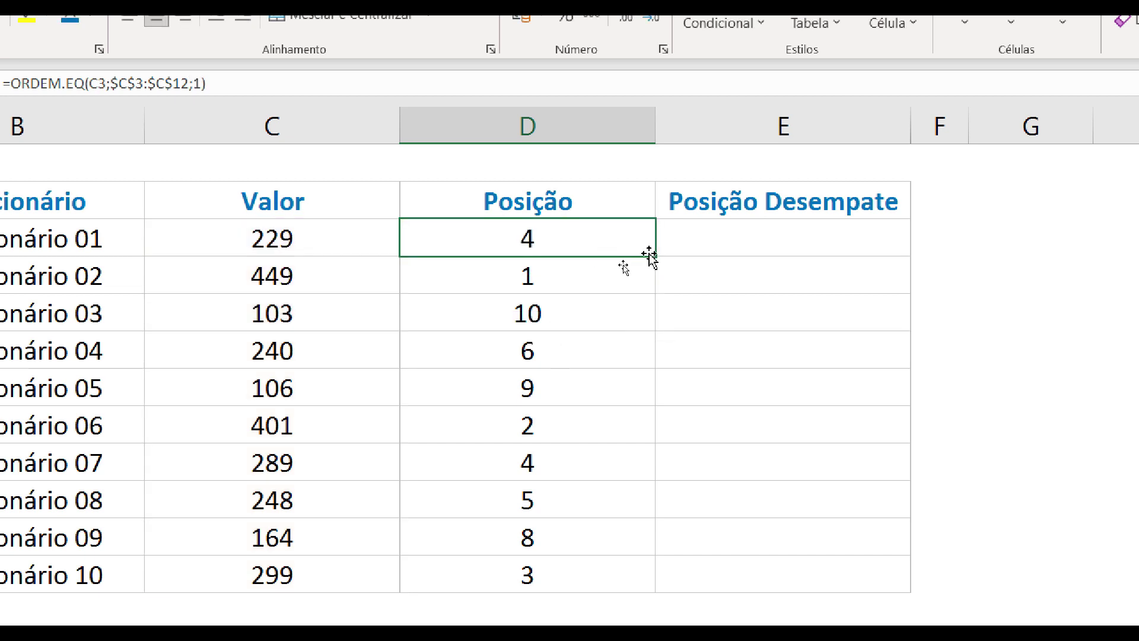
double_click(655, 255)
- Examine the ascending ranking in the rows of Funcionário 03, Funcionário 05 and Funcionário 09
left_click(594, 326)
left_click_drag(604, 307, 269, 310)
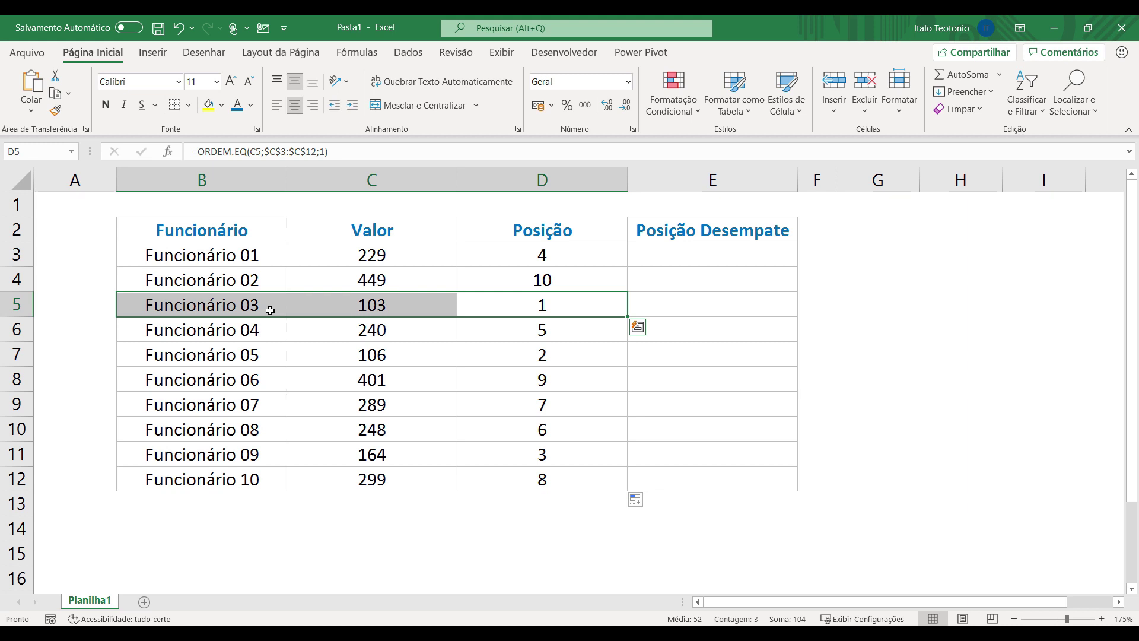
left_click_drag(573, 362, 233, 353)
left_click_drag(233, 455, 538, 465)
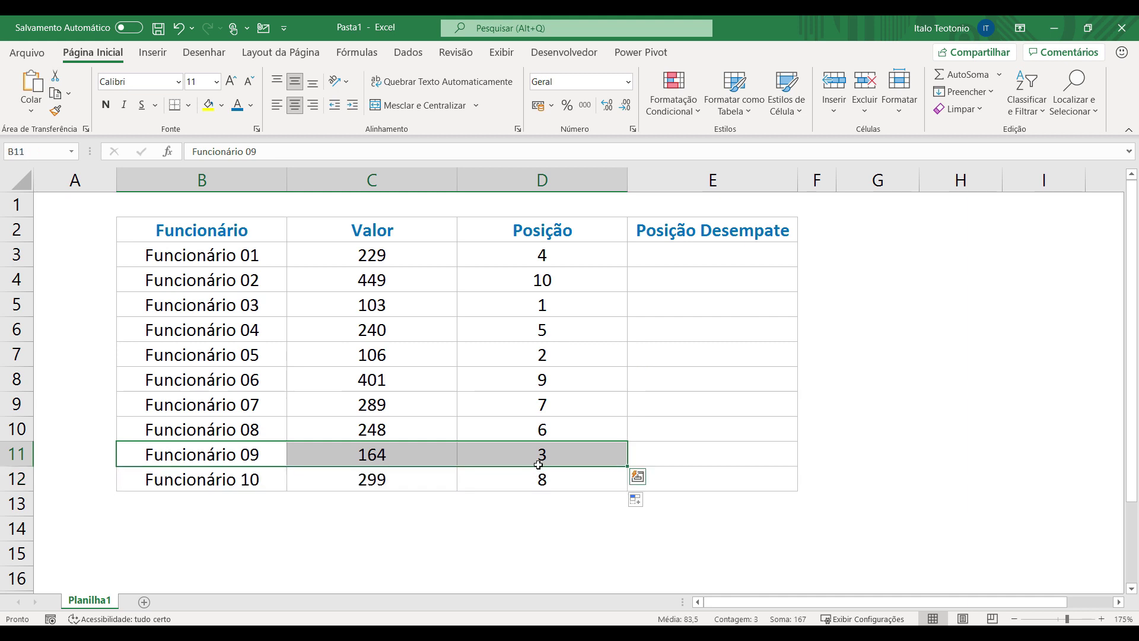
- Remove the order argument from D3, leaving =ORDEM.EQ(C3;$C$3:$C$12), and refill the formula down to D12
left_click(572, 255)
double_click(580, 257)
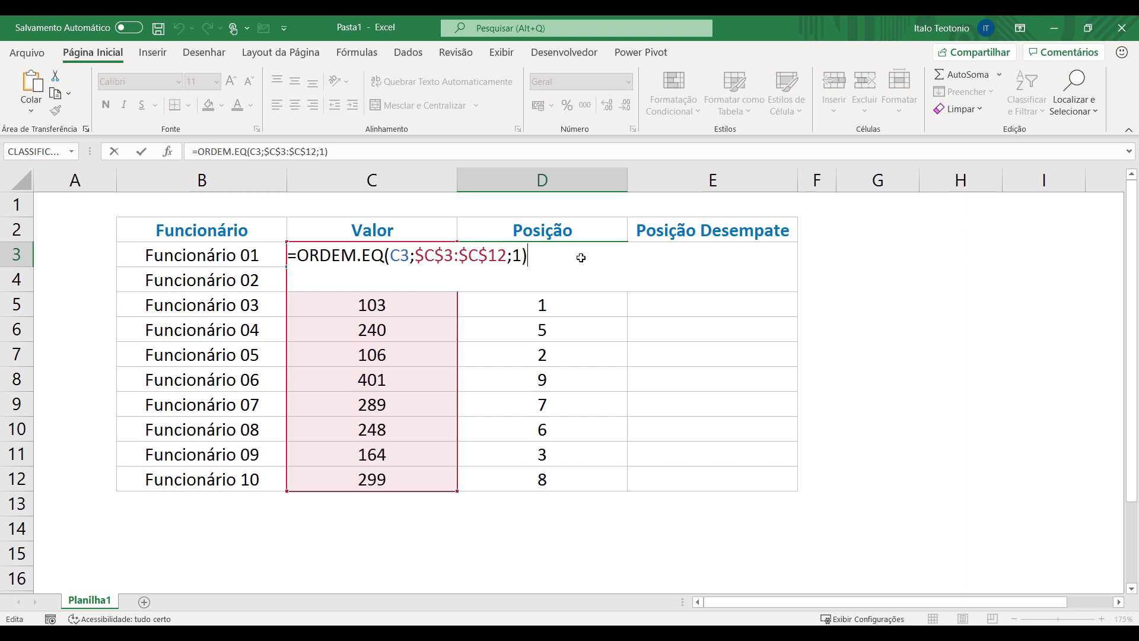
key("BackSpace")
key("BackSpace")
type("0")
key("BackSpace")
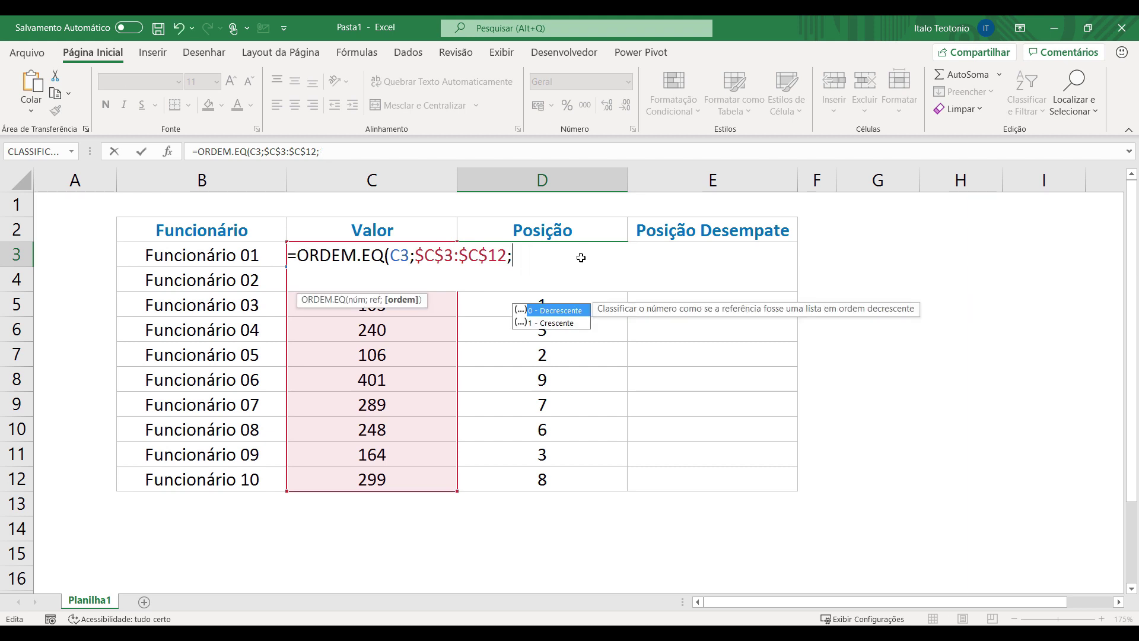
key("BackSpace")
type(")")
key("Return")
key("Up")
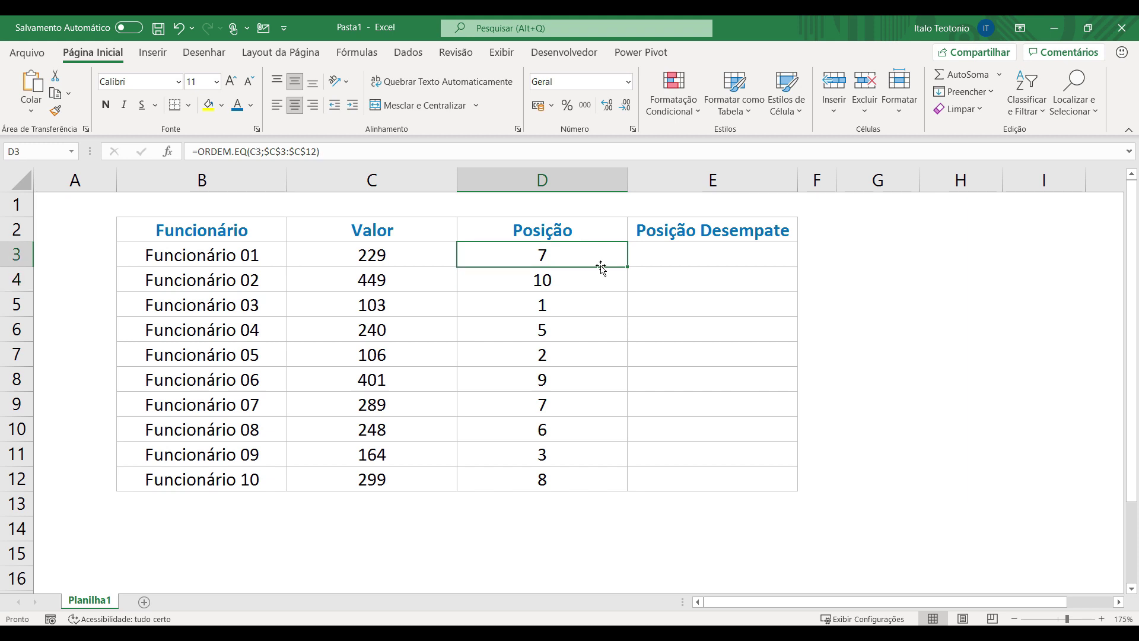
double_click(626, 266)
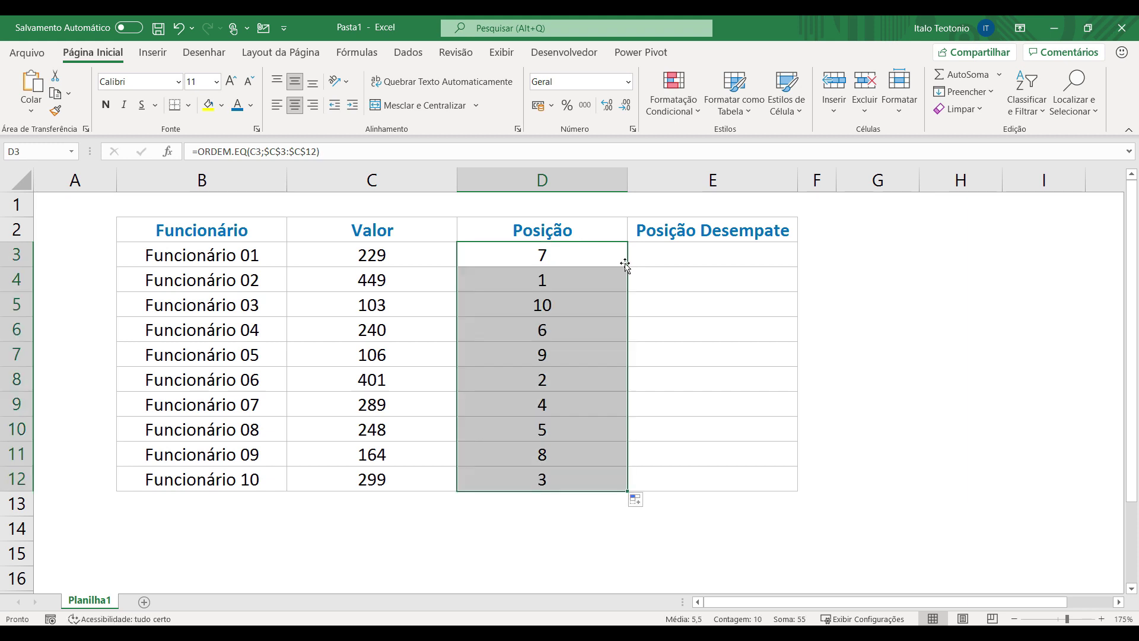
- Check the descending ranking by going through the Posição cells in order from first to last place
left_click(555, 281)
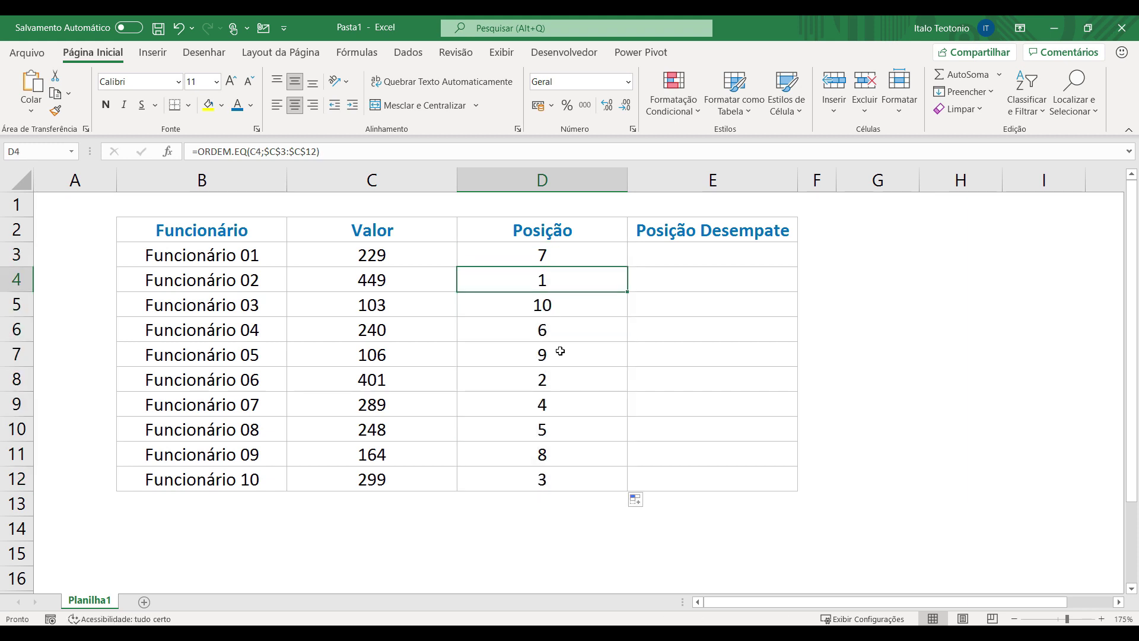
left_click(550, 384)
left_click(548, 476)
left_click(547, 408)
left_click(556, 430)
left_click(558, 335)
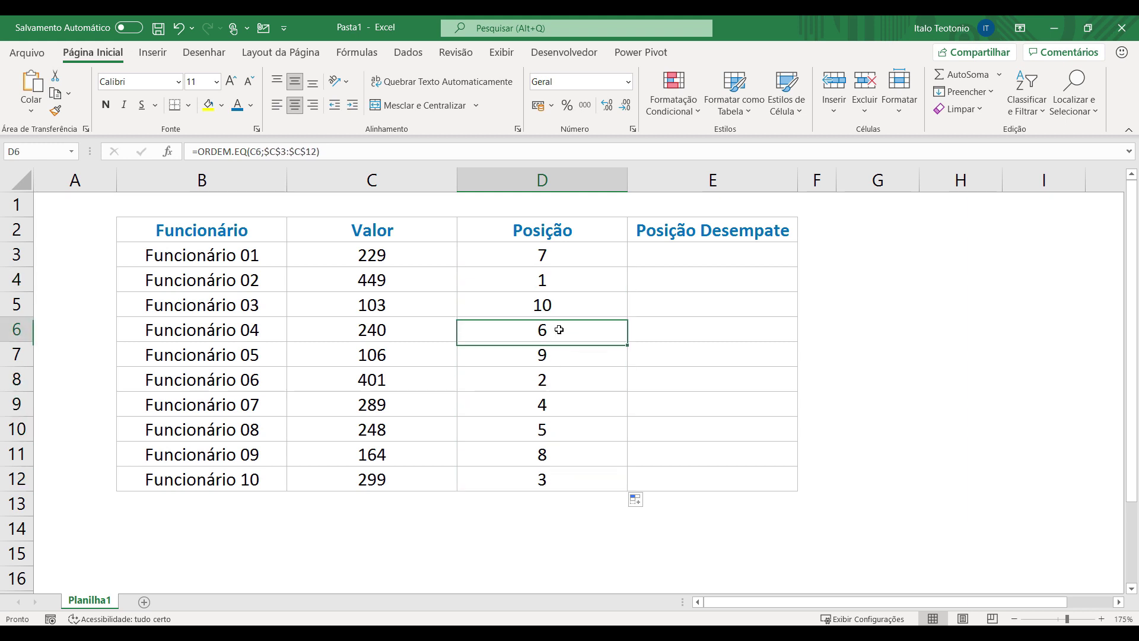
left_click(574, 259)
left_click(568, 448)
left_click(558, 352)
left_click(561, 305)
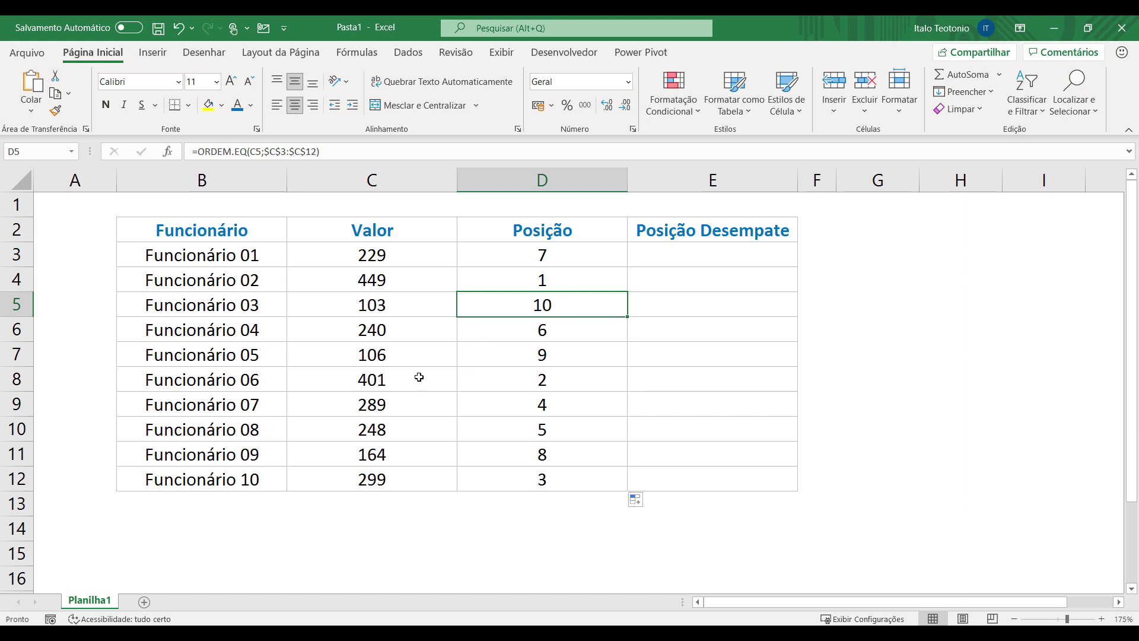
- Set the Valor of Funcionário 05 in C7 to 229 to create a tie with Funcionário 01
left_click(394, 356)
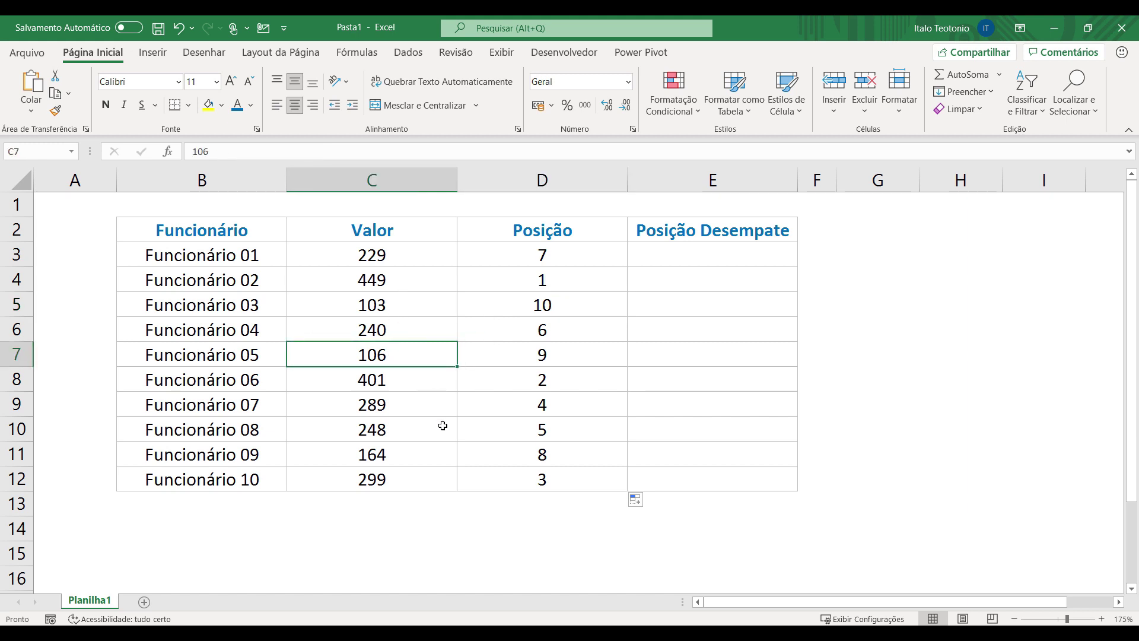
type("229")
key("Return")
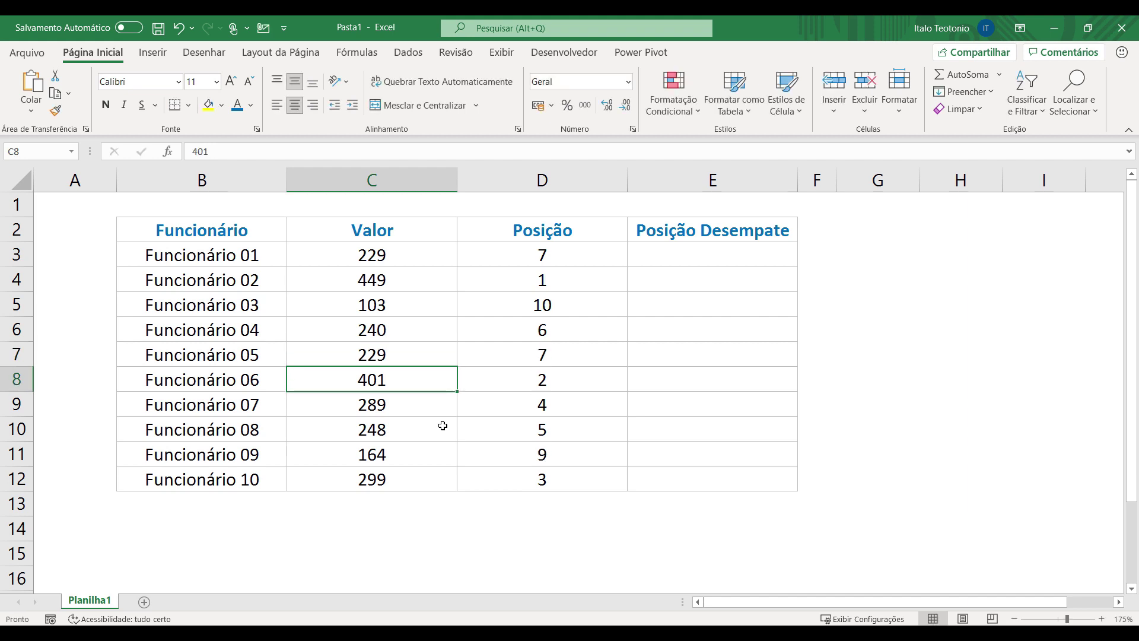
- Compare the value and position of Funcionário 01 with those of Funcionário 05, and check the position of Funcionário 09
left_click(540, 257)
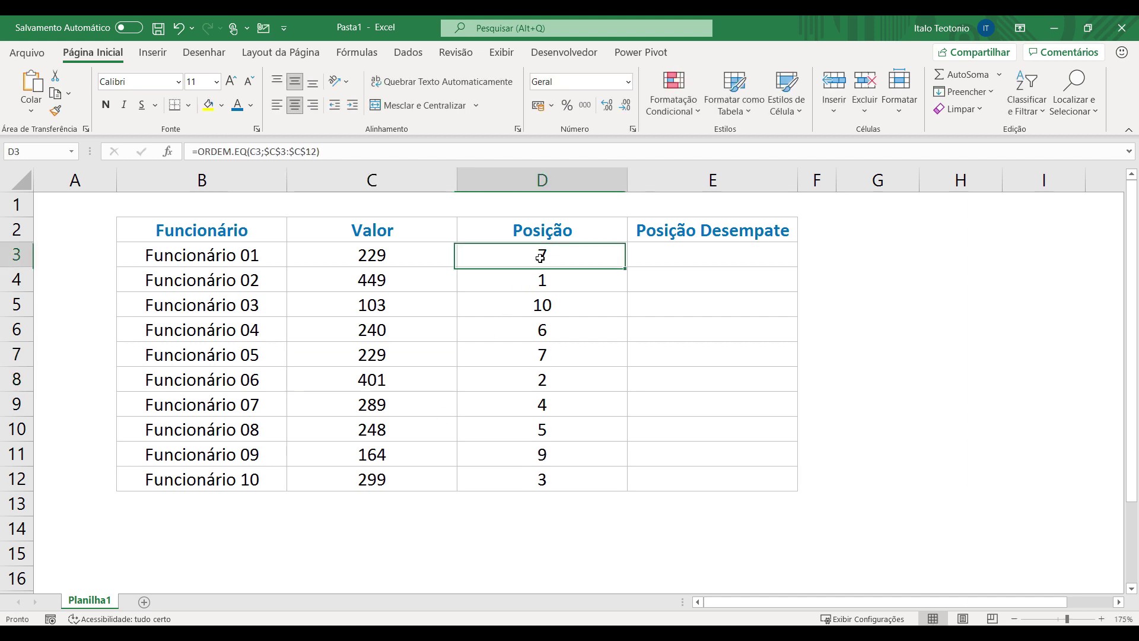
left_click(544, 359)
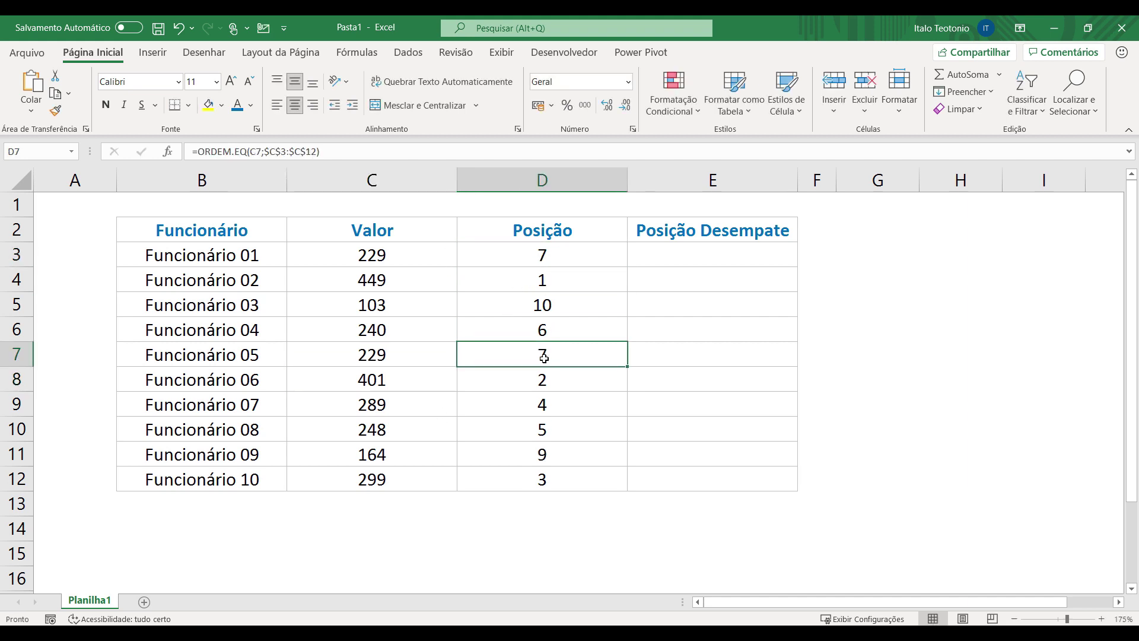
left_click(517, 449)
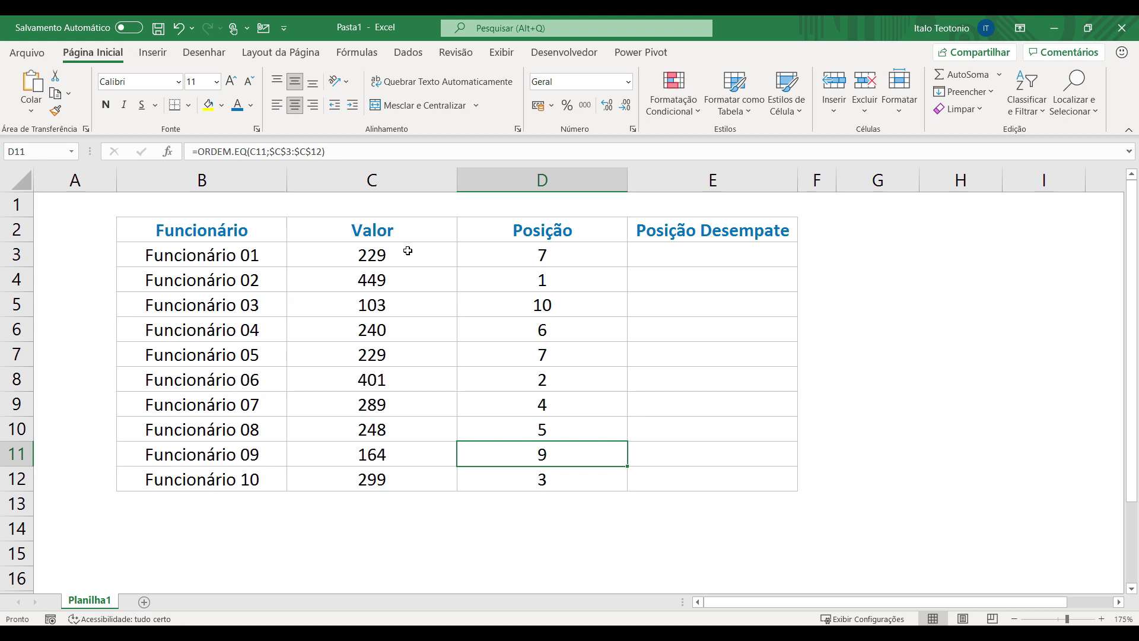
left_click_drag(415, 255, 504, 254)
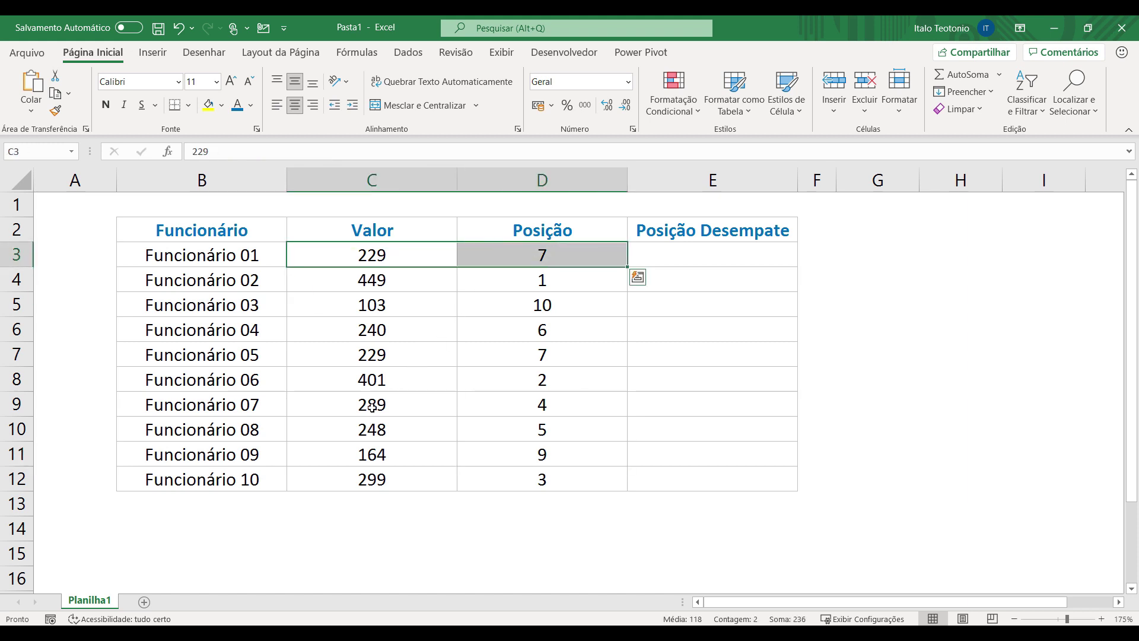
left_click_drag(372, 354, 506, 354)
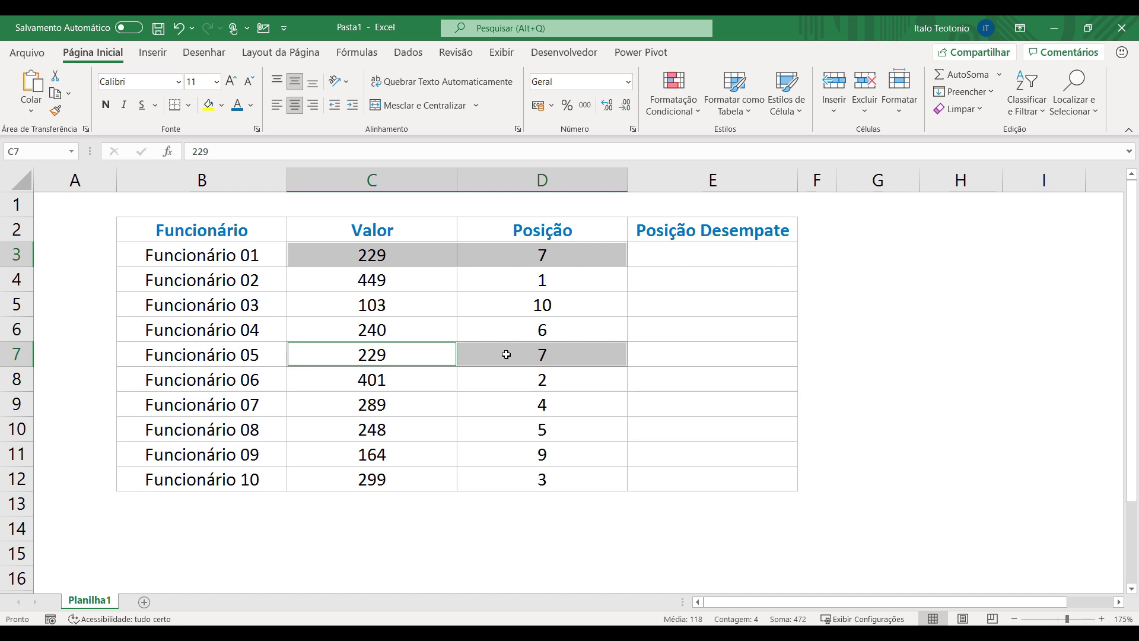
- Examine the tied value and position of Funcionário 05 and the empty Posição Desempate column
left_click(540, 354)
left_click_drag(330, 353, 508, 369)
left_click(490, 344)
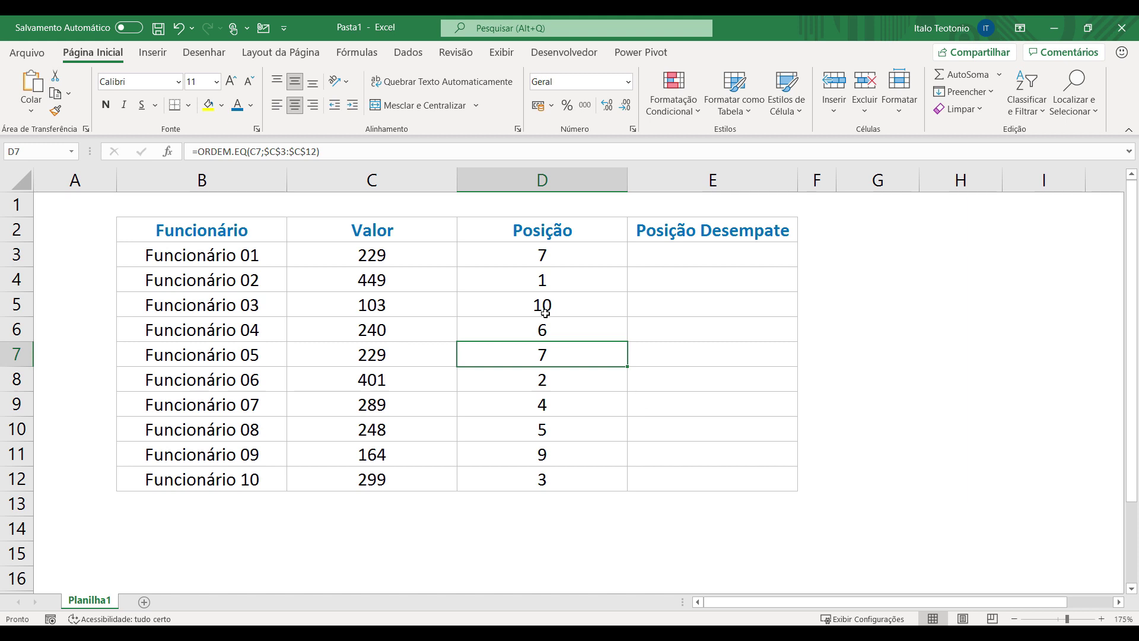
left_click(694, 250)
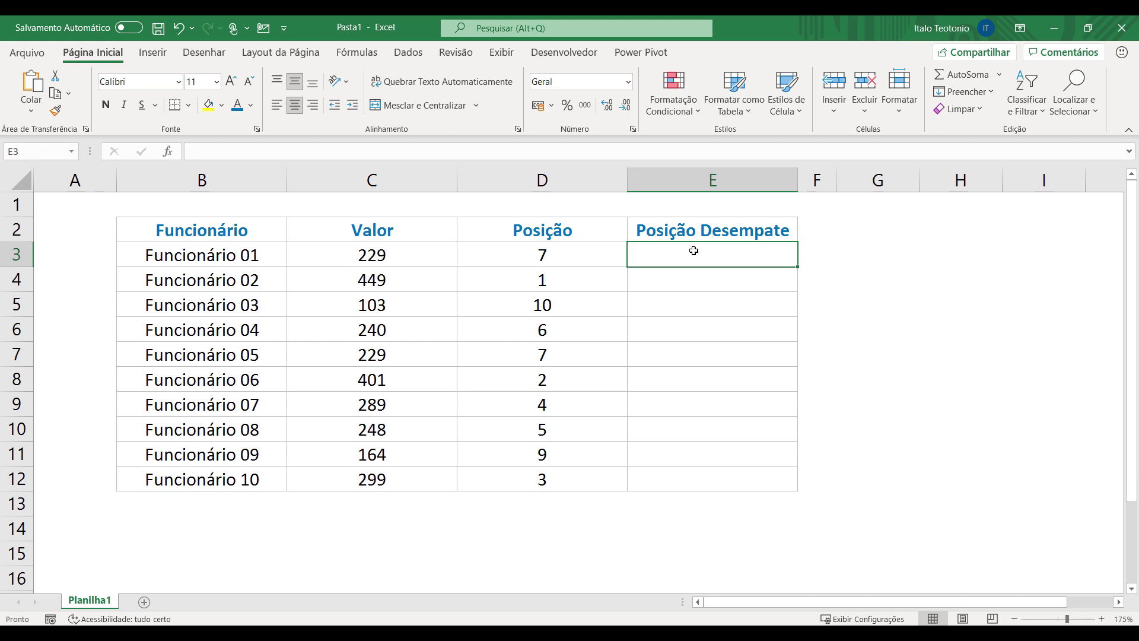
left_click_drag(345, 354, 517, 355)
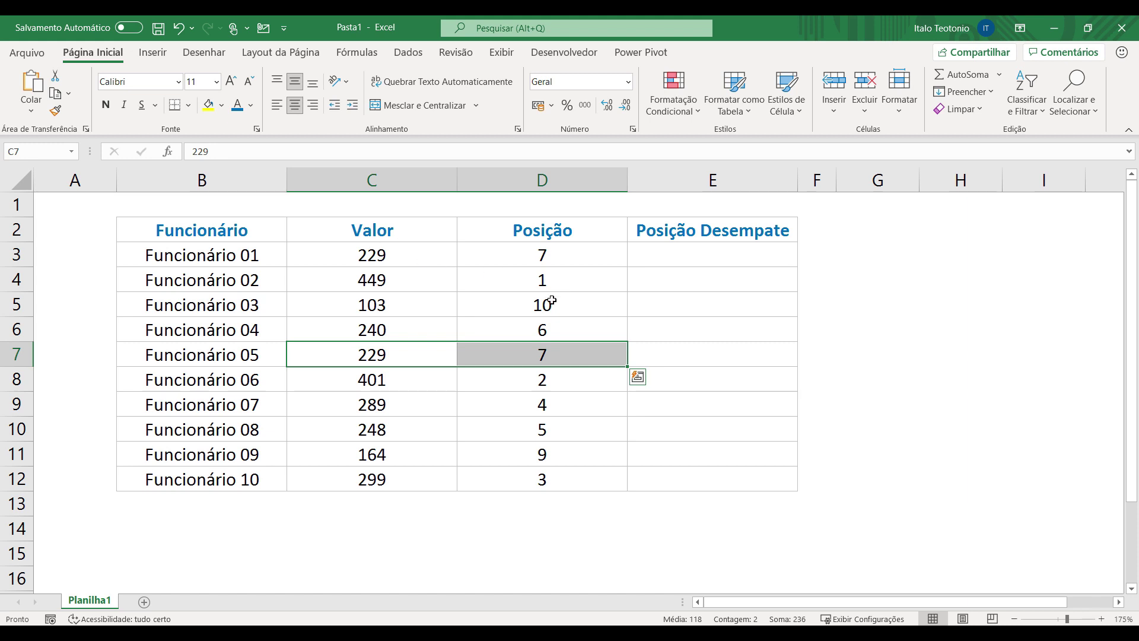
left_click(549, 352)
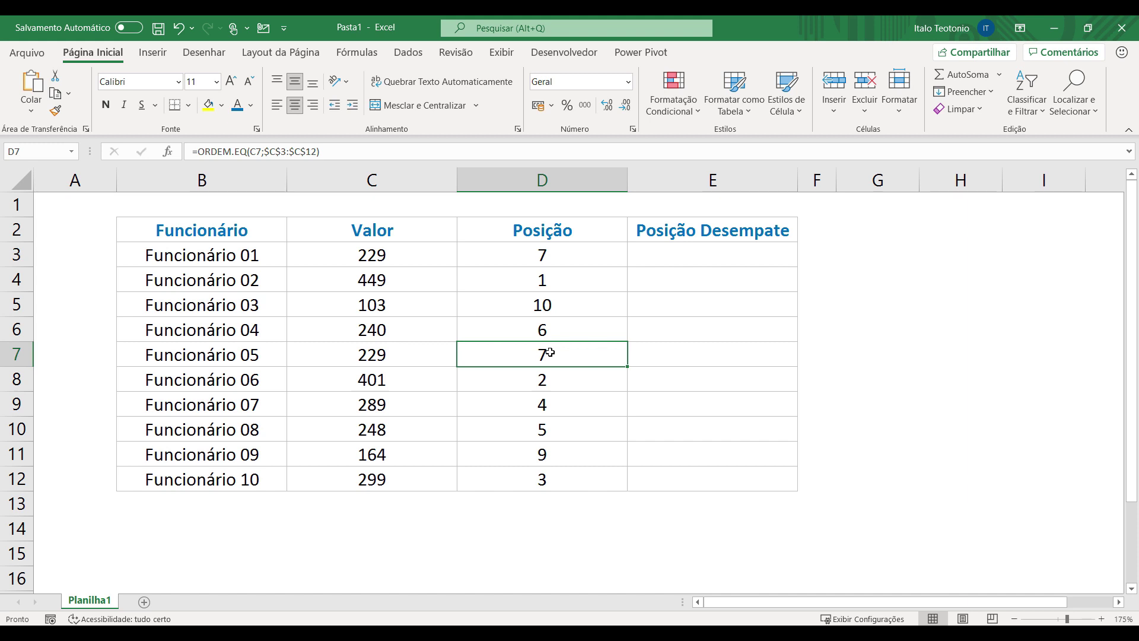
- Enter =ORDEM.EQ(C3;$C$3:$C$12) in E3 under Posição Desempate and fill it down to E12
left_click(705, 256)
key("F2")
type("=orde")
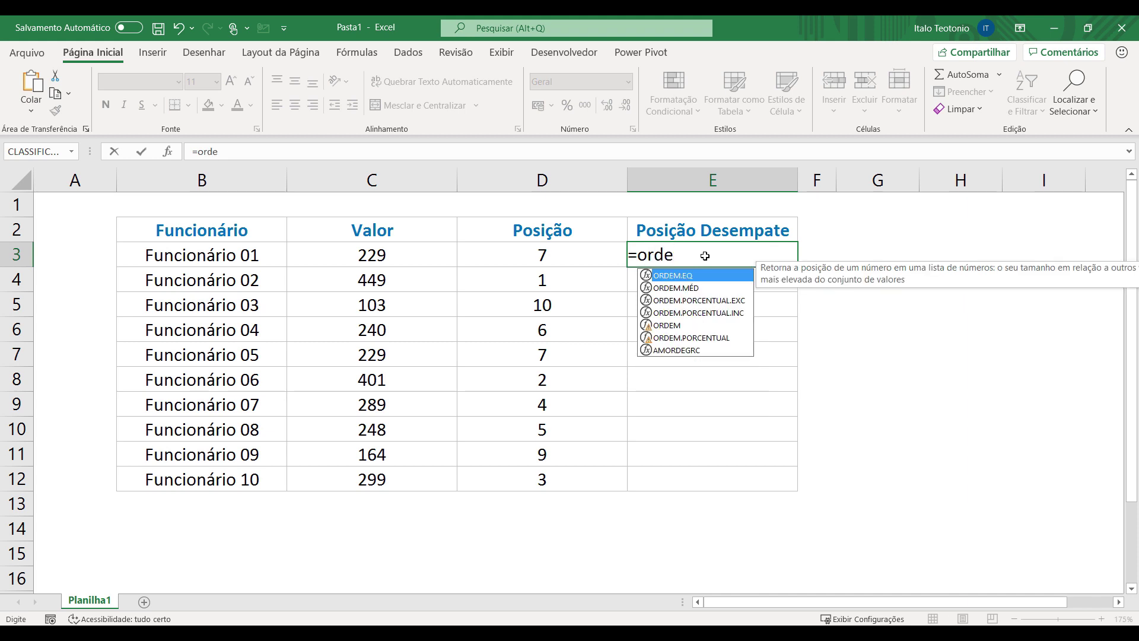
key("Tab")
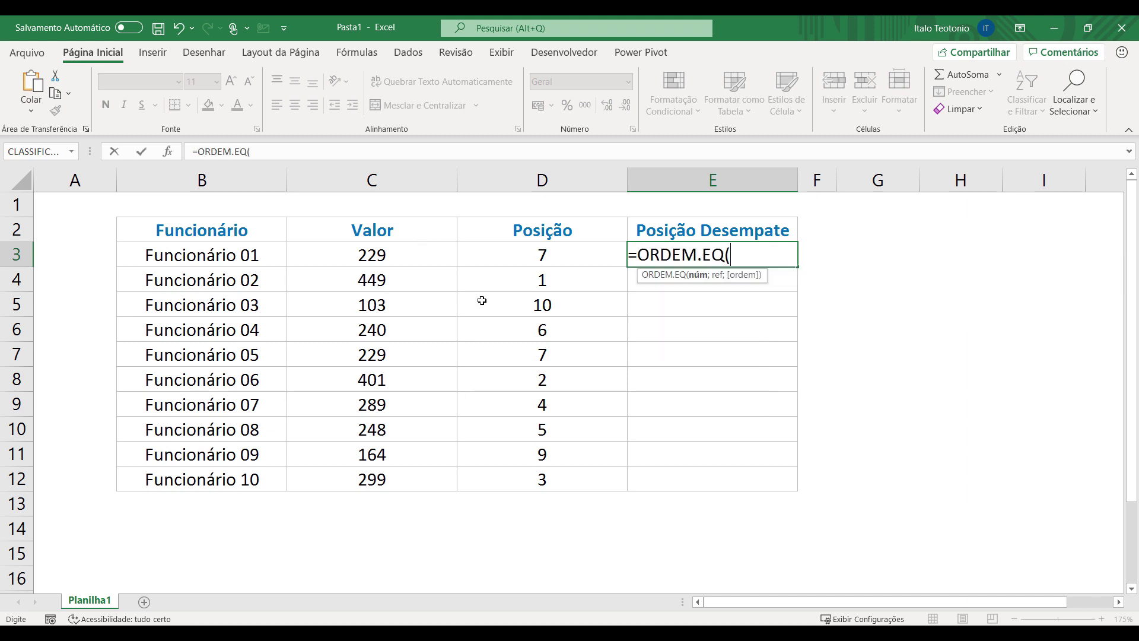
left_click(392, 255)
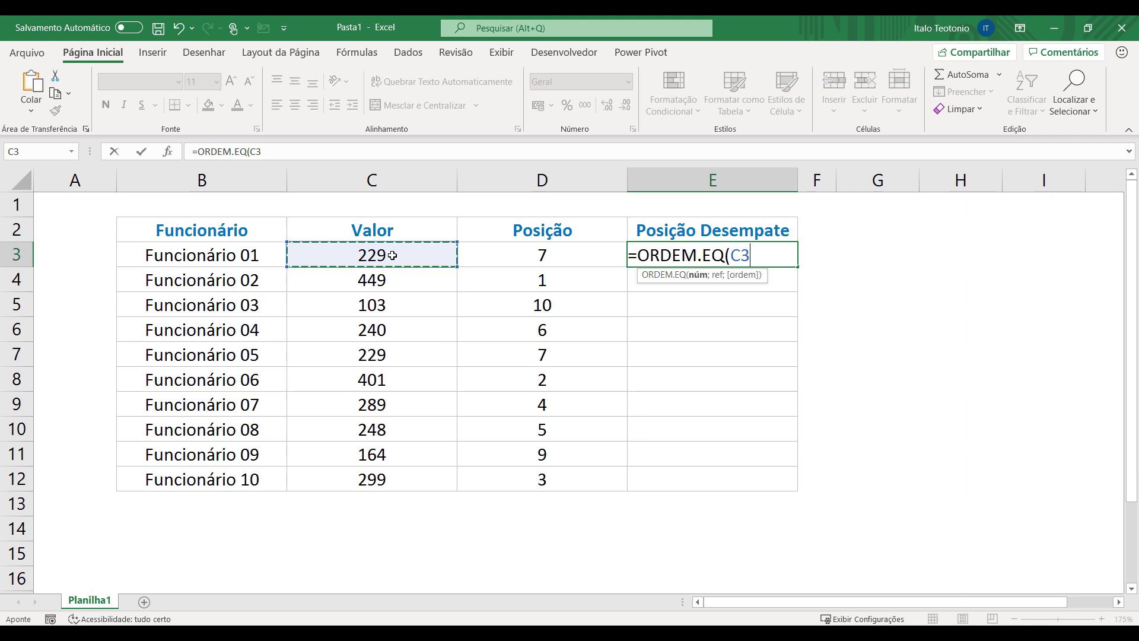
type(";")
left_click_drag(392, 255, 382, 475)
key("F4")
type(")")
key("Return")
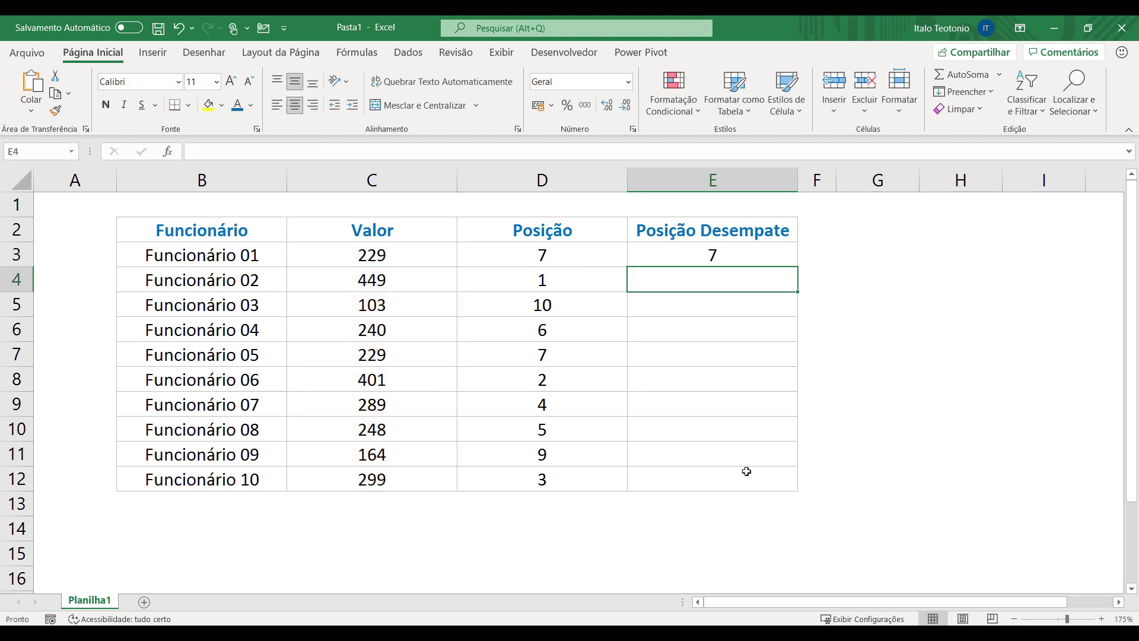
left_click(779, 255)
double_click(798, 267)
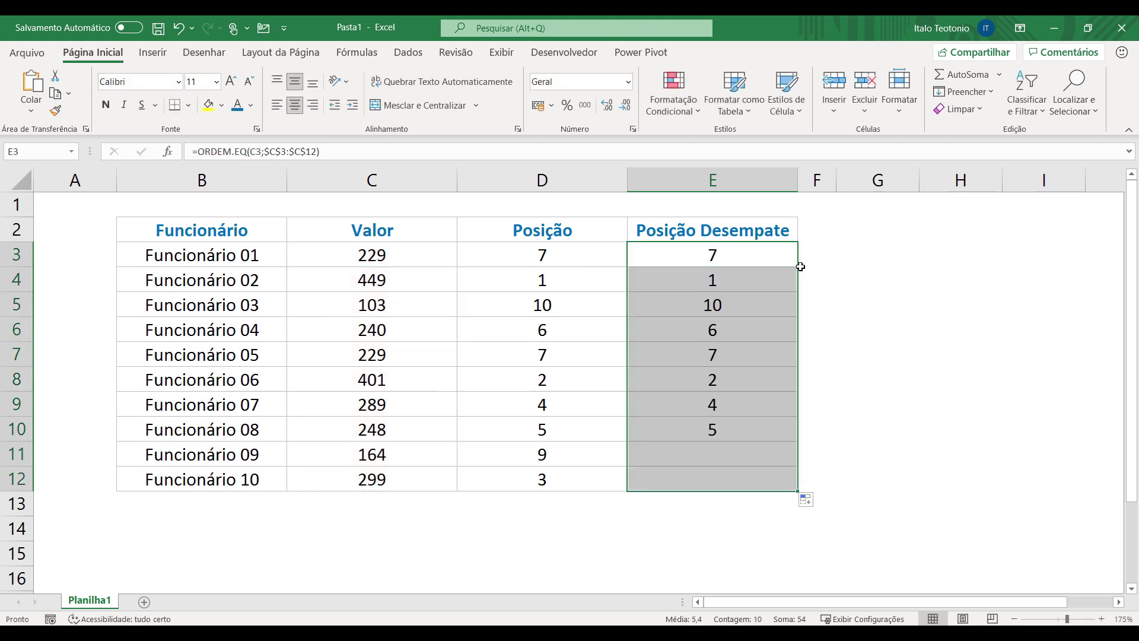
- Append +CONT.SE(C3:C3;C3)-1 to the ranking formula in E3
left_click(771, 254)
key("F2")
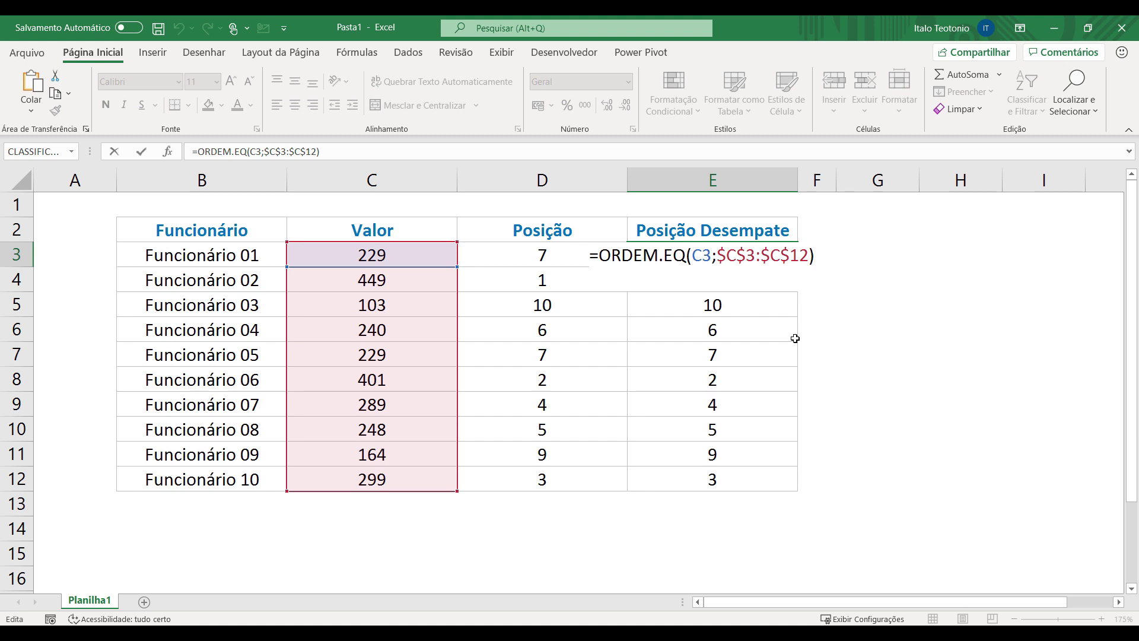
type("+")
type("cont.se(")
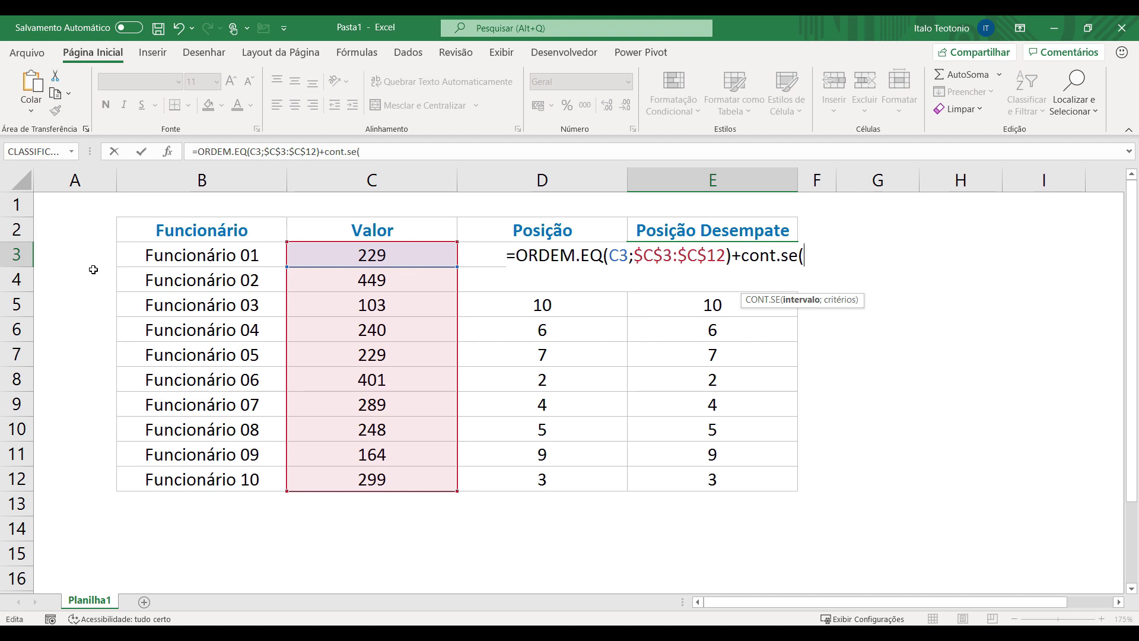
type("C3:C3")
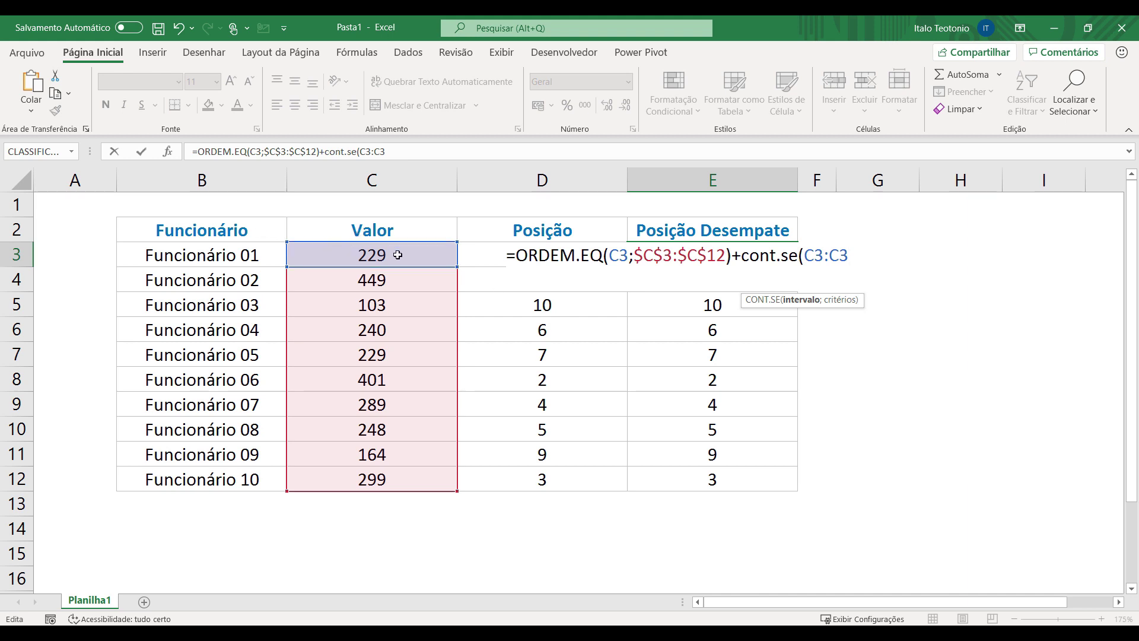
type(";")
left_click(402, 259)
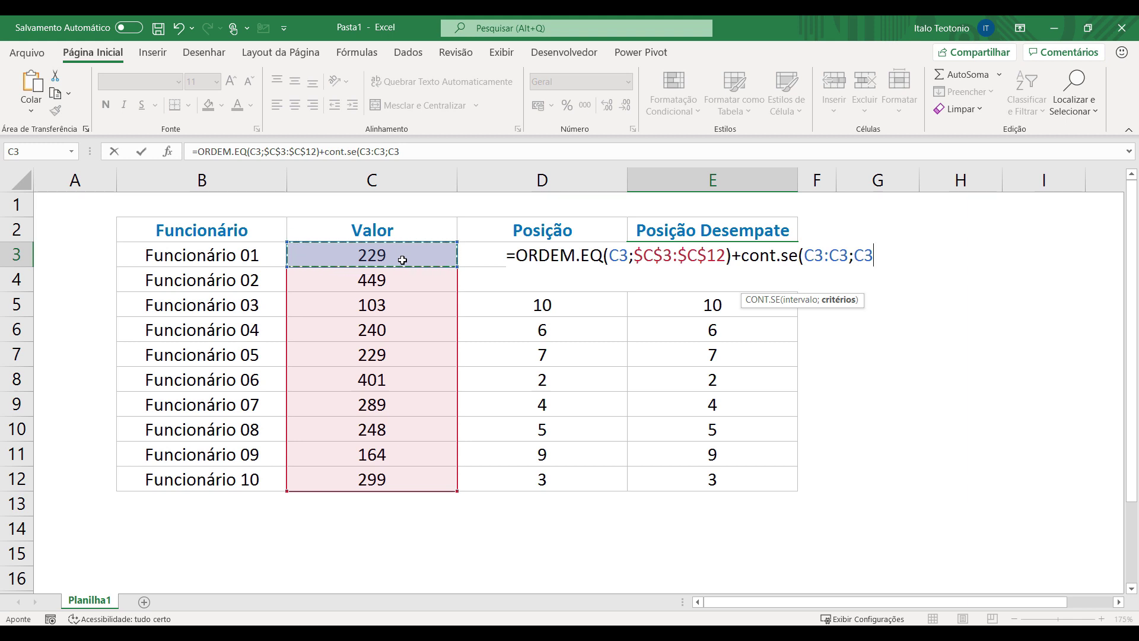
type(")-1")
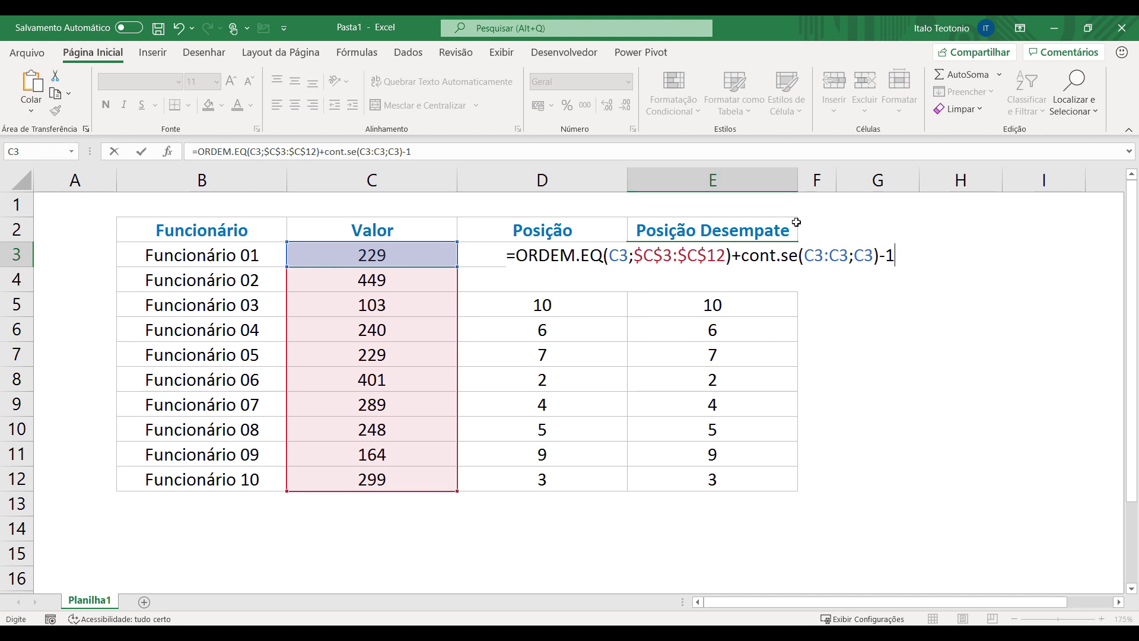
- Make the first reference of the CONT.SE range in E3 absolute, giving $C$3:C3, and commit the formula
left_click(820, 260)
left_click_drag(804, 257, 823, 256)
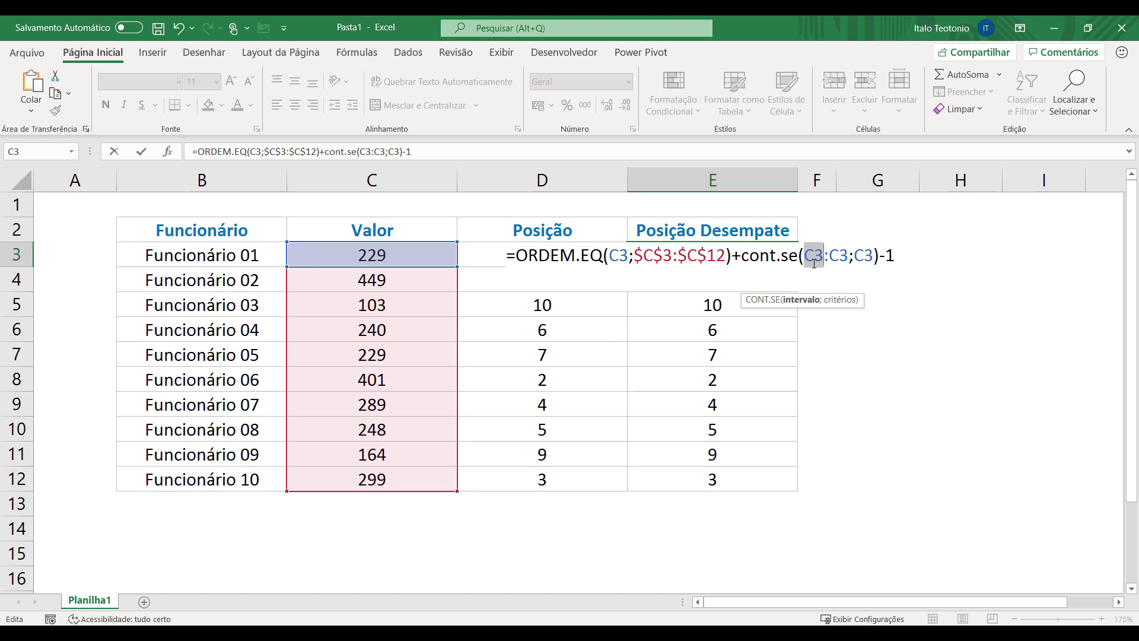
key("F4")
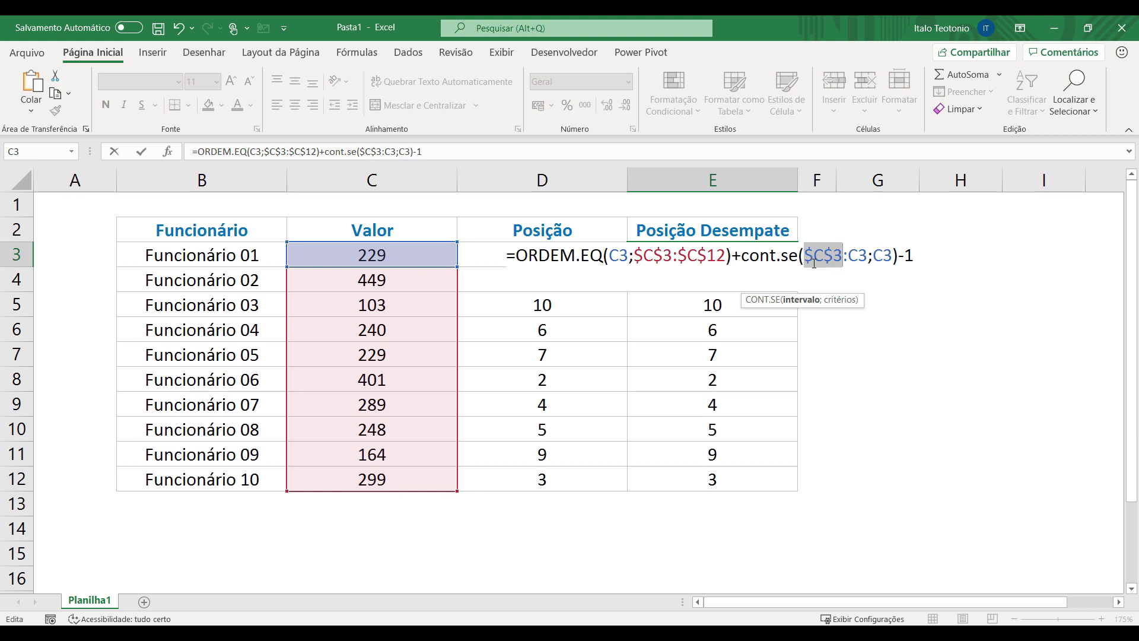
left_click(860, 266)
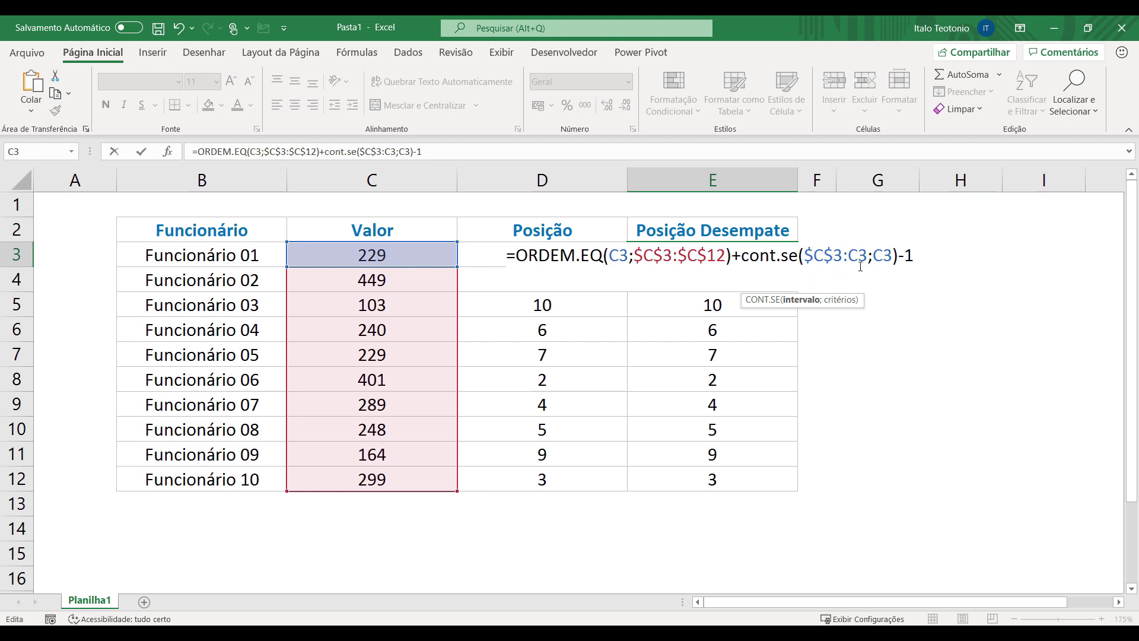
key("Return")
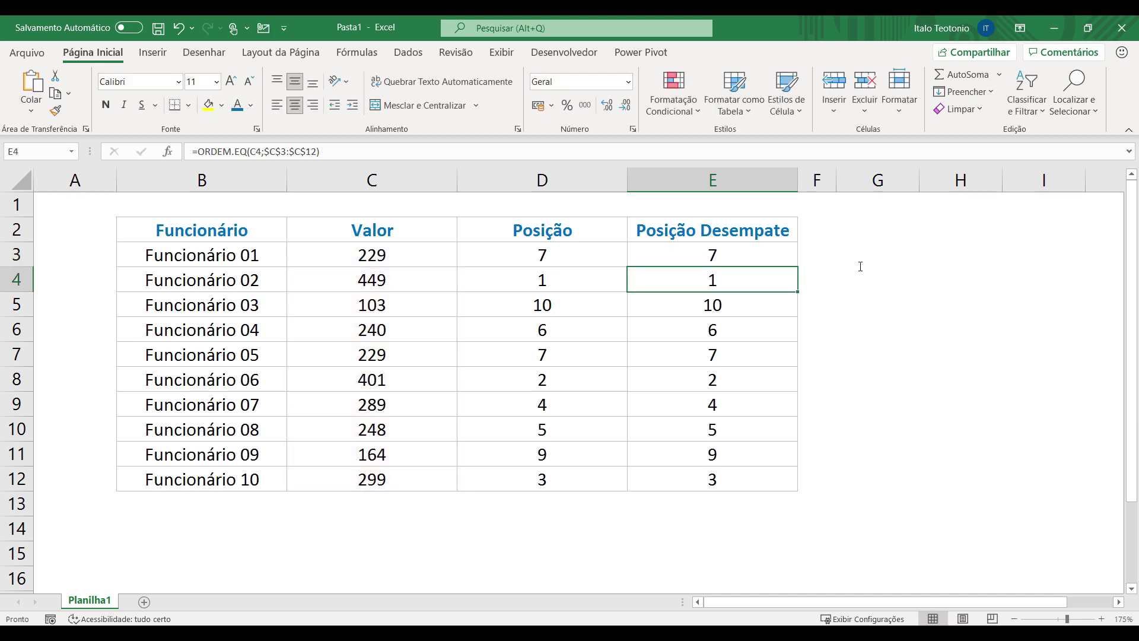
- Clear the previous ranking formulas from E4:E12 and review the references in the E3 formula
key("ctrl+shift+Down")
key("Delete")
key("Up")
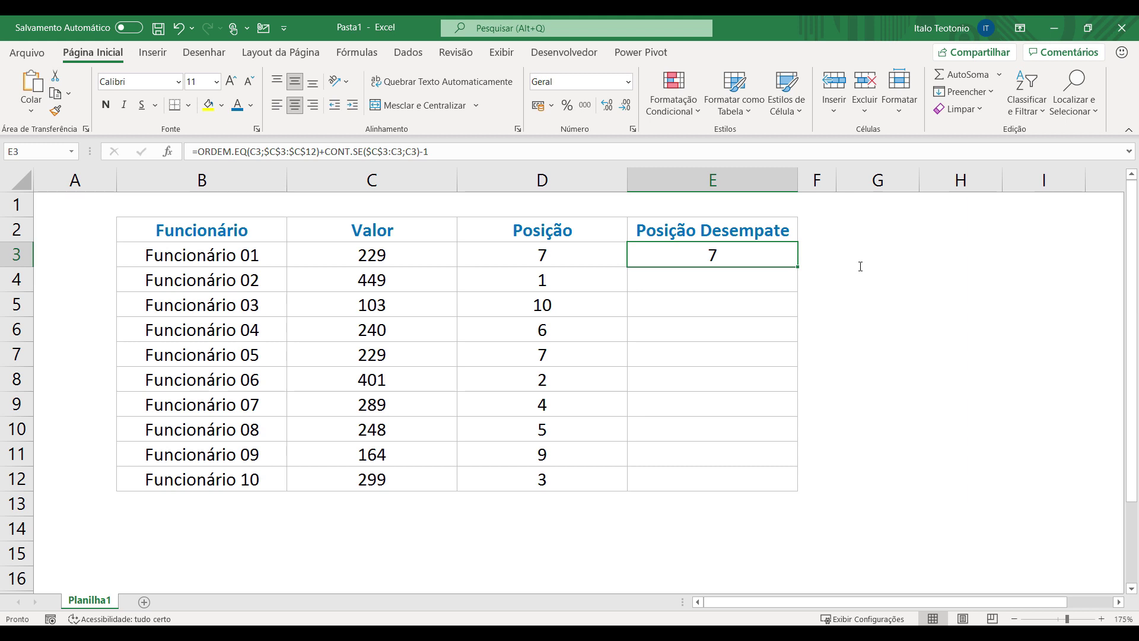
key("F2")
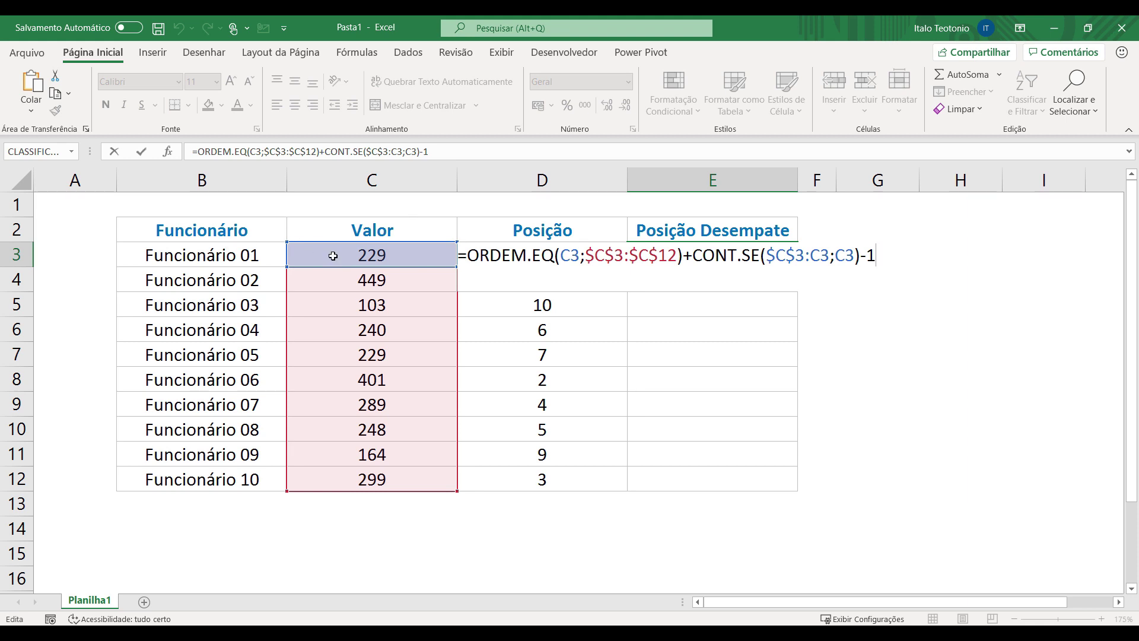
key("Return")
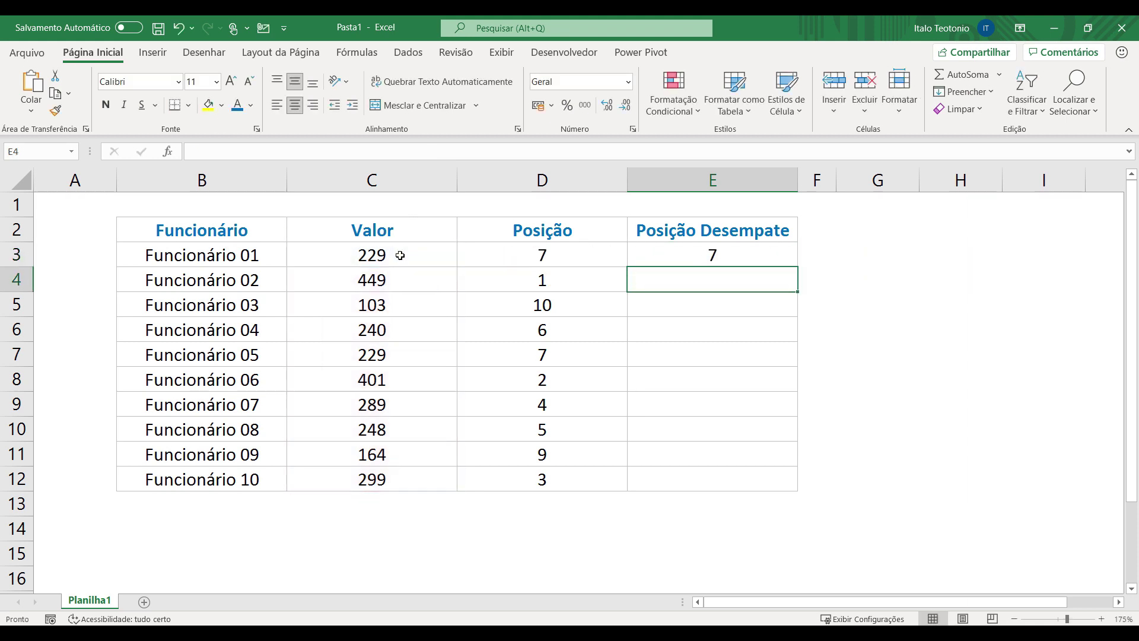
- Copy the tie-break formula from E3 to E4 and inspect the ranges it references
left_click(743, 248)
left_click_drag(796, 270, 798, 290)
double_click(701, 276)
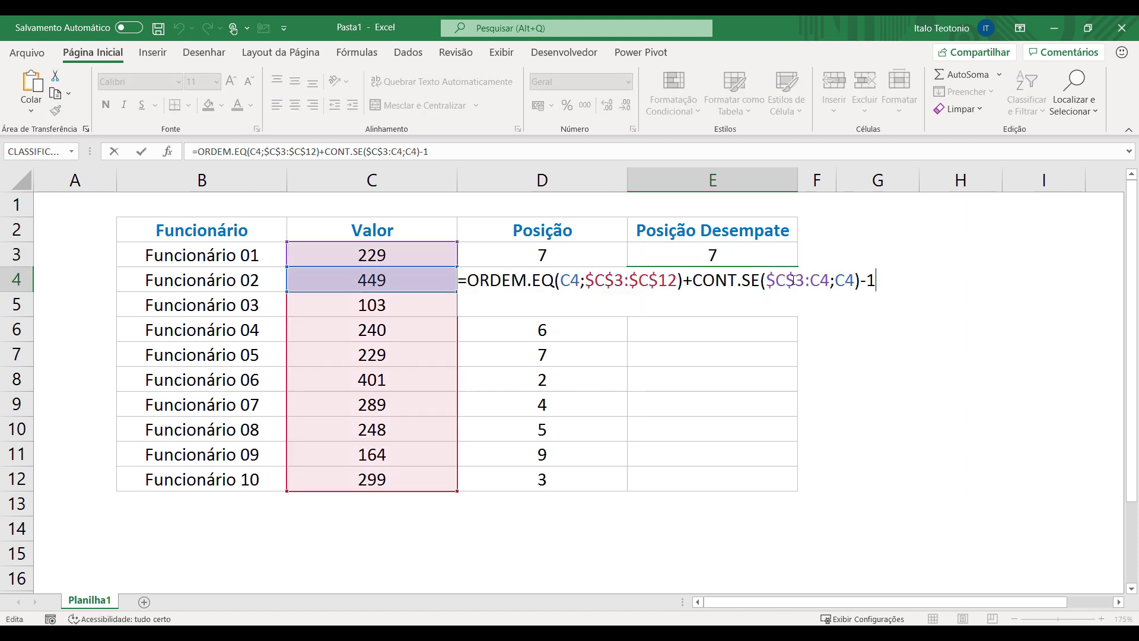
key("Return")
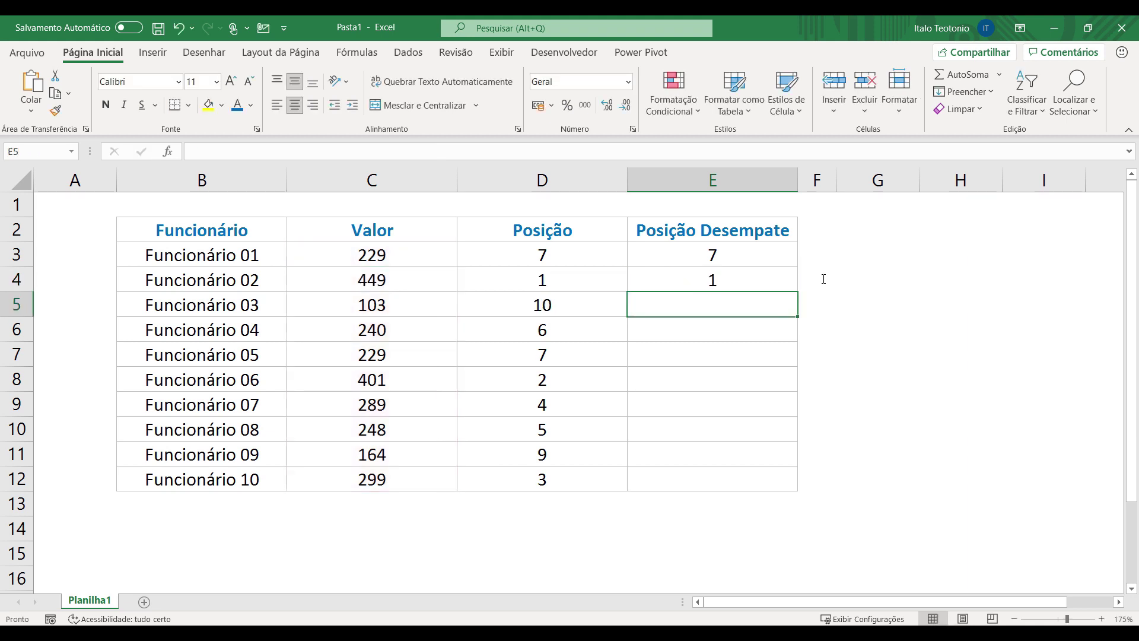
- Copy the formula from E4 to E5 and inspect how its CONT.SE range expands
left_click(768, 280)
left_click_drag(794, 290, 765, 305)
double_click(694, 309)
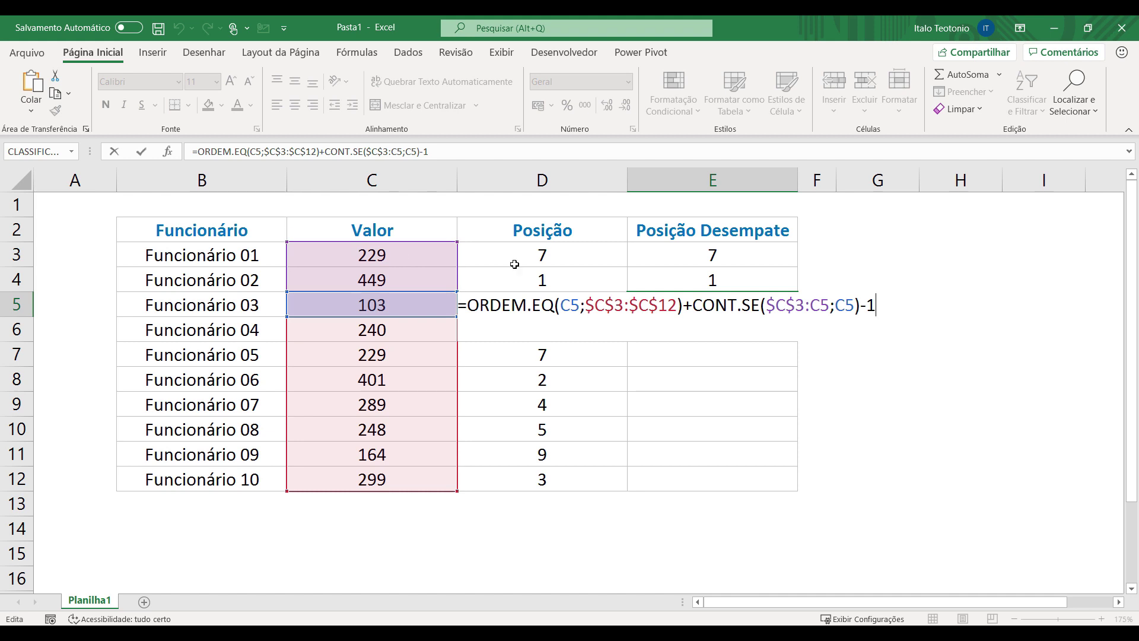
left_click_drag(829, 306, 810, 305)
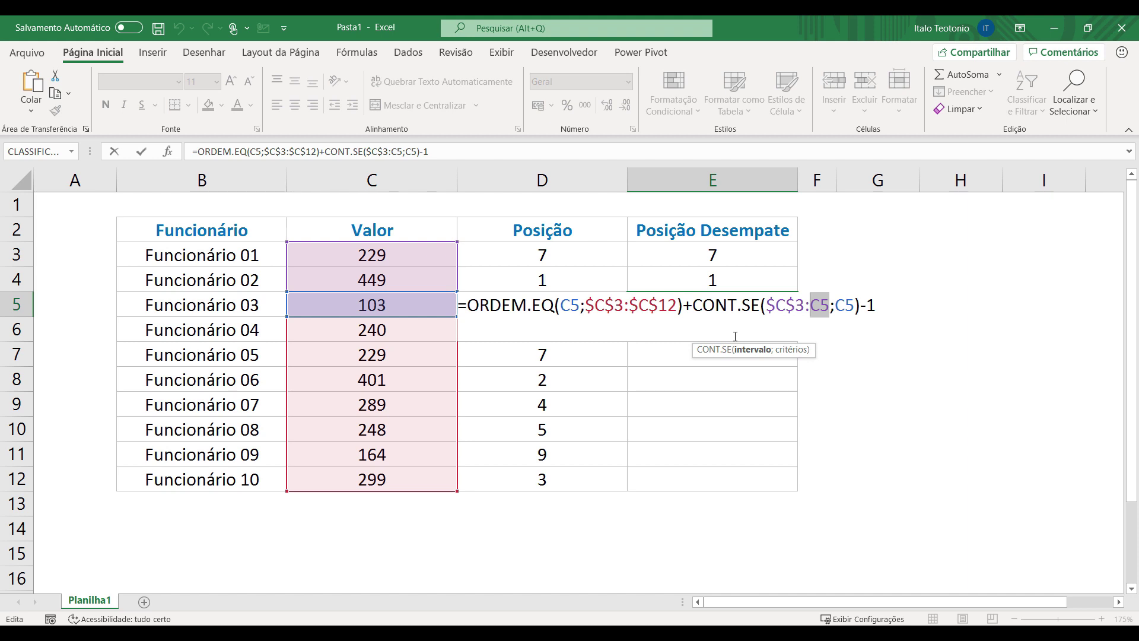
key("Return")
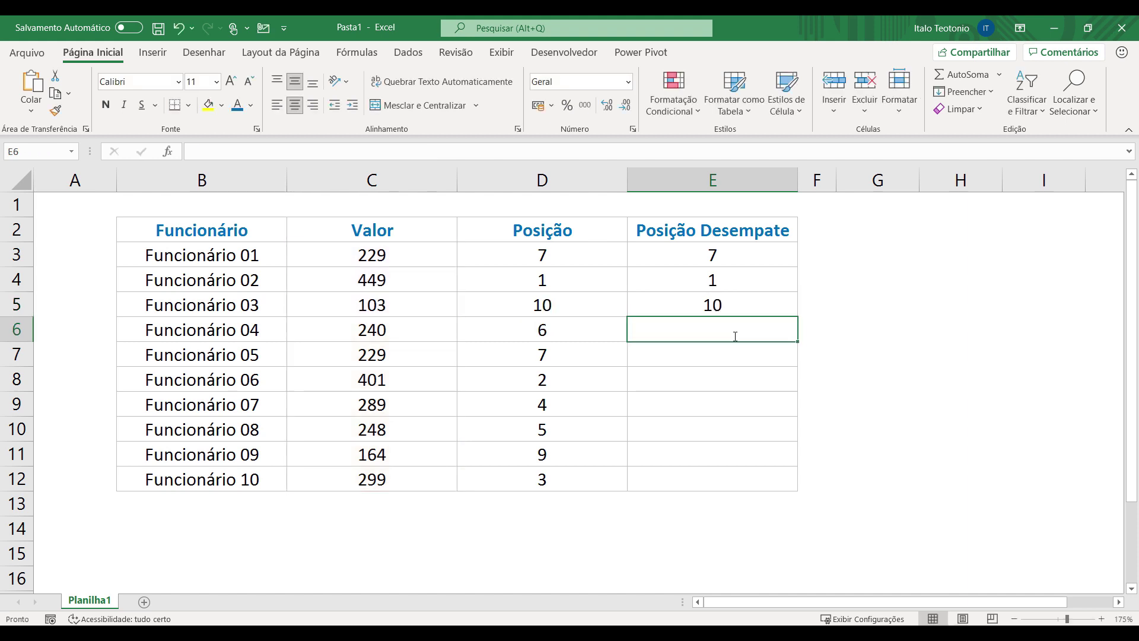
- Fill the tie-break formula from E5 down to E12 and check the row of Funcionário 05
left_click(745, 310)
double_click(797, 317)
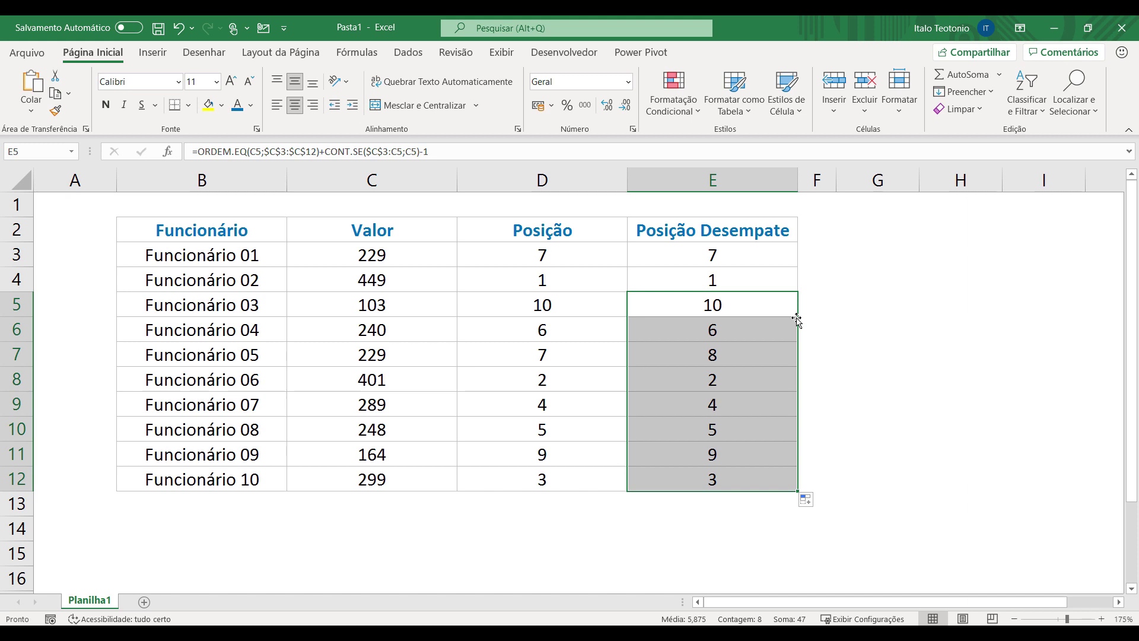
left_click(729, 354)
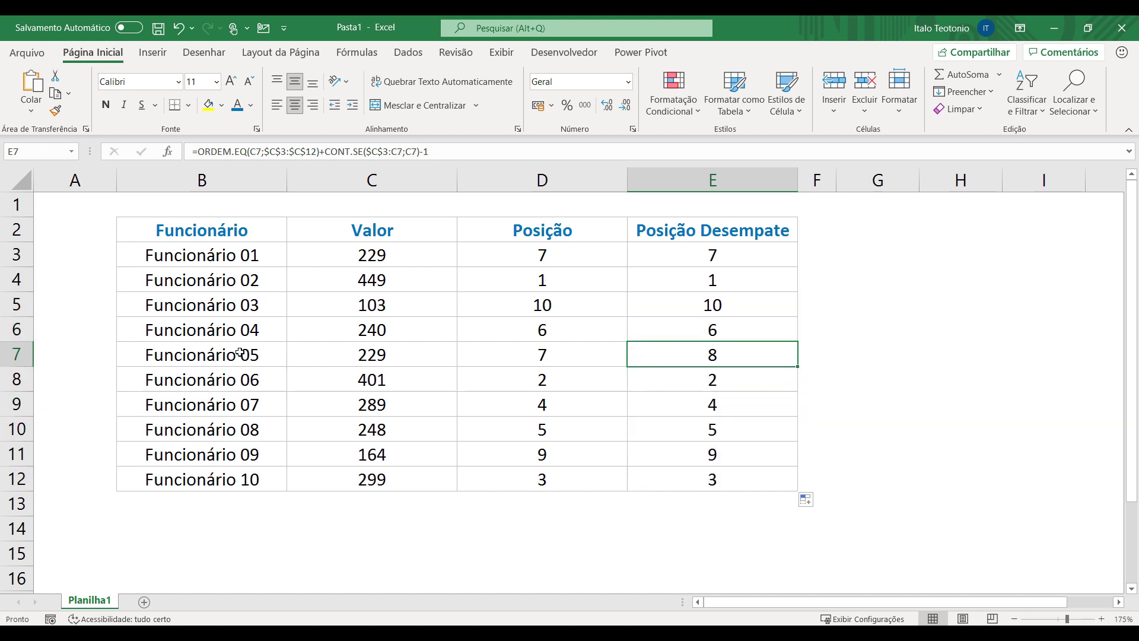
left_click_drag(232, 359, 705, 371)
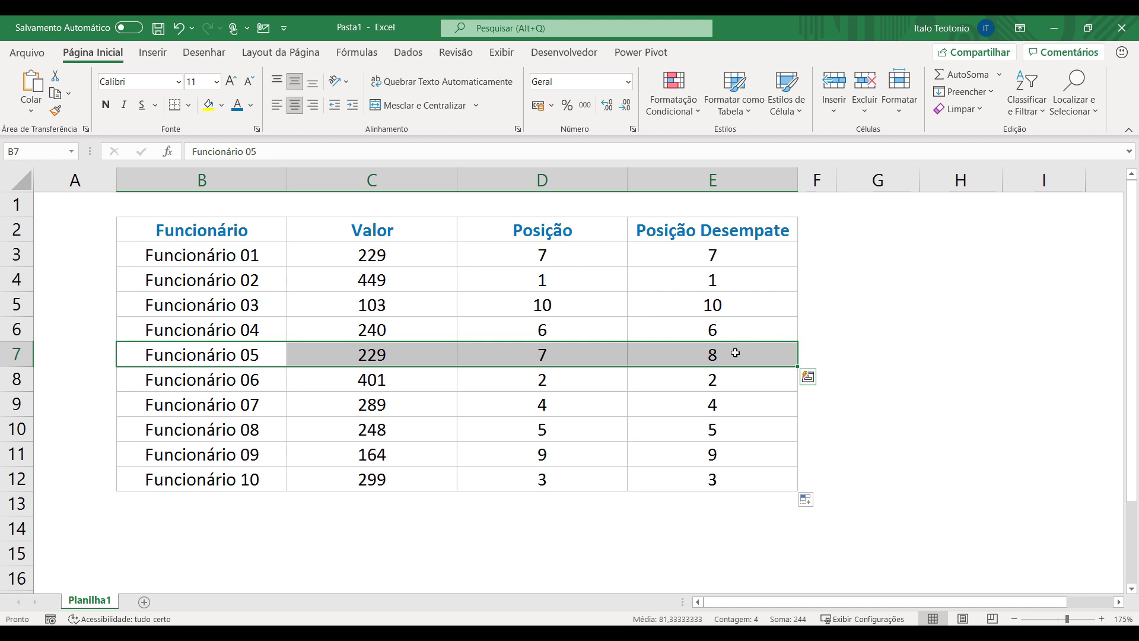
- Enter the headers ORDEM.EQ in G2 and CONT.SE in H2, and widen columns G and H to fit them
left_click(902, 264)
key("Up")
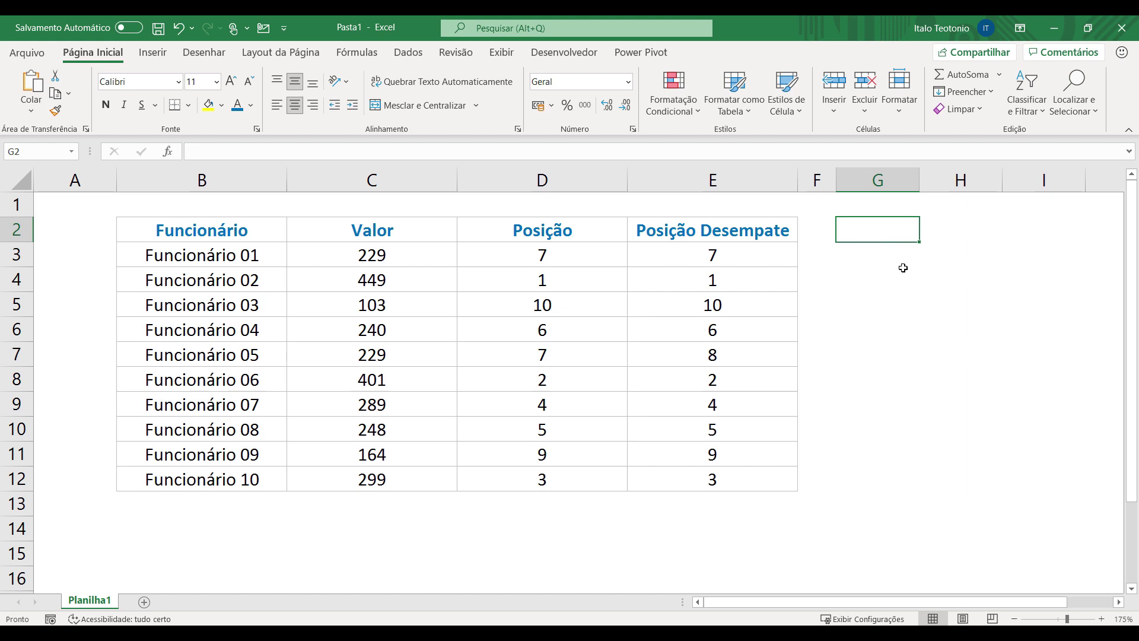
type("O")
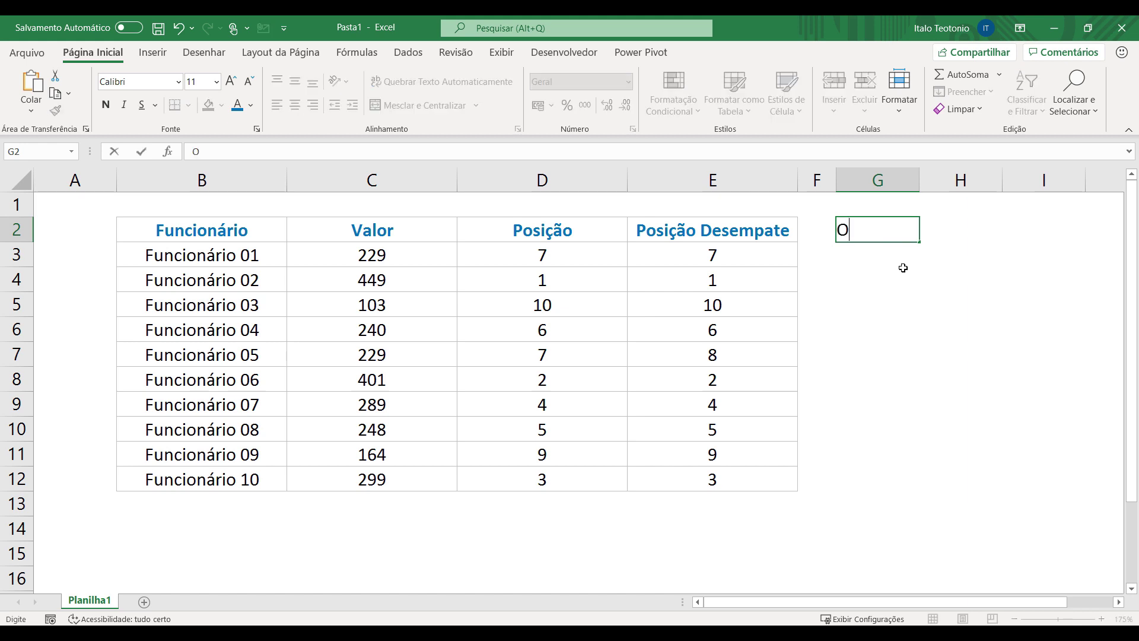
type("RDEM.EQ")
key("Tab")
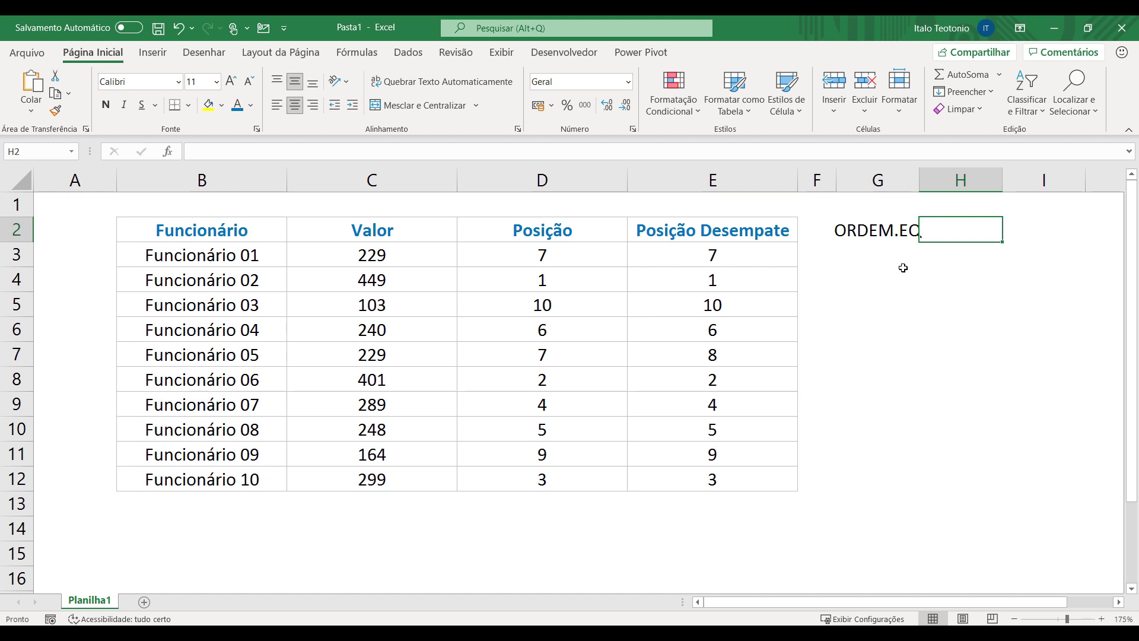
type("CONT.SE")
key("Return")
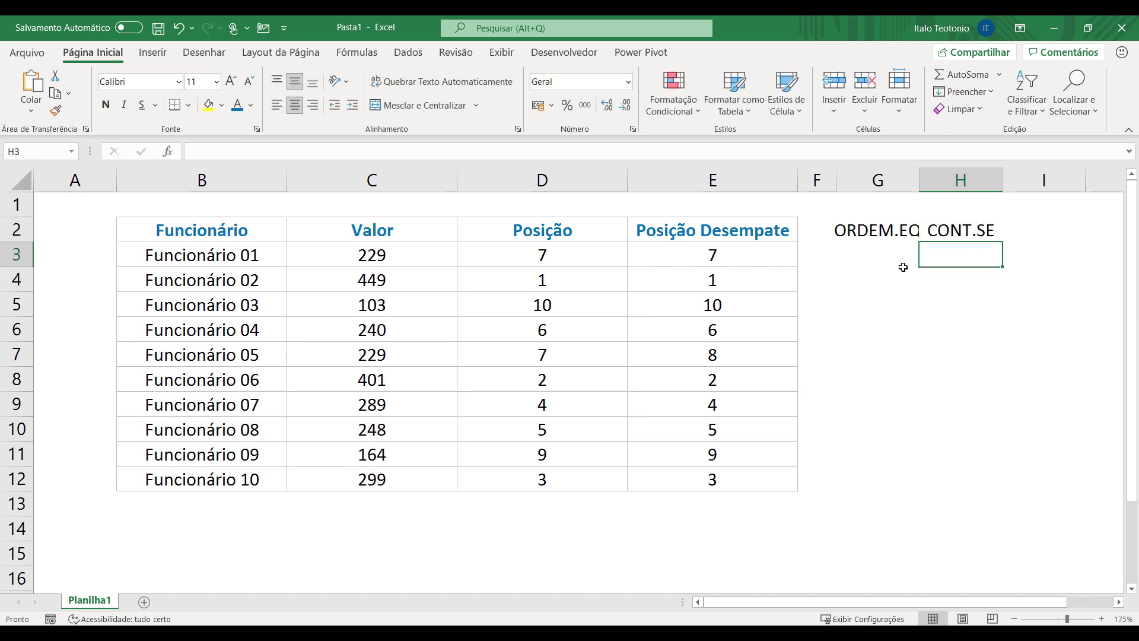
left_click_drag(878, 180, 936, 180)
- Copy the ORDEM.EQ(C3;$C$3:$C$12) part of E3's formula into G3 and fill it down to G12
left_click(875, 251)
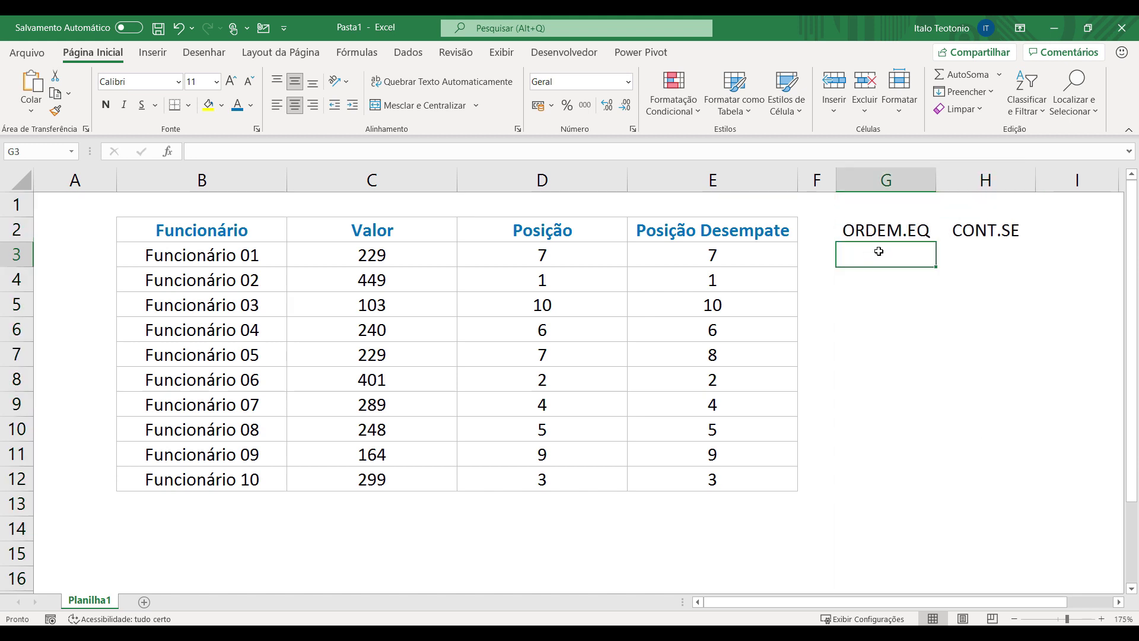
left_click(582, 252)
double_click(685, 255)
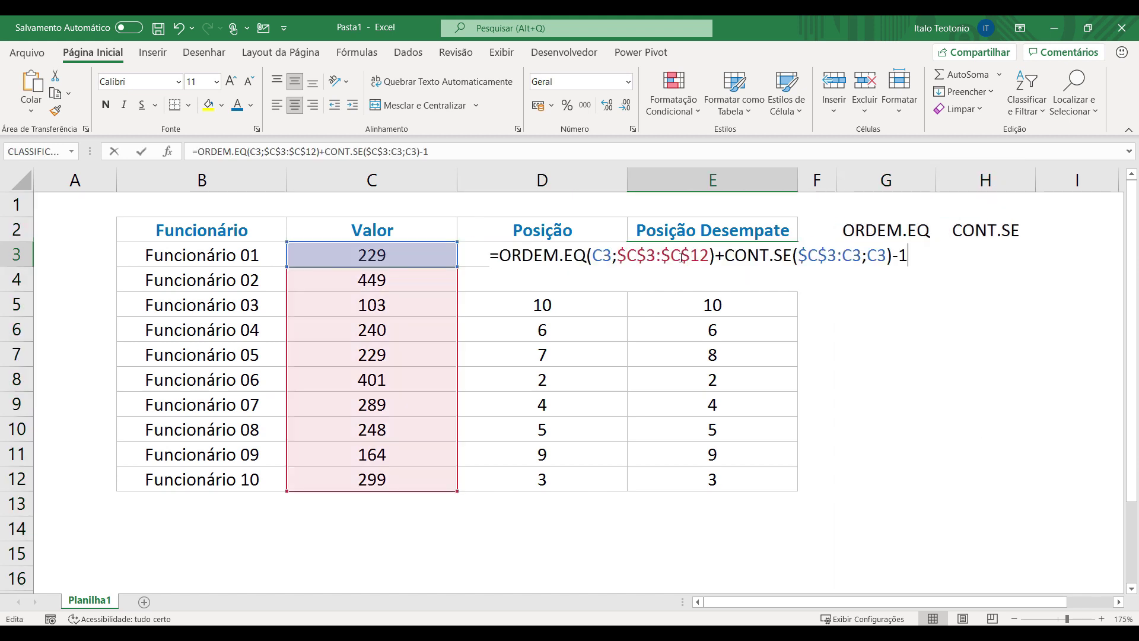
left_click_drag(716, 256, 486, 258)
key("ctrl+c")
key("Return")
key("Right")
key("Right")
key("Up")
key("F2")
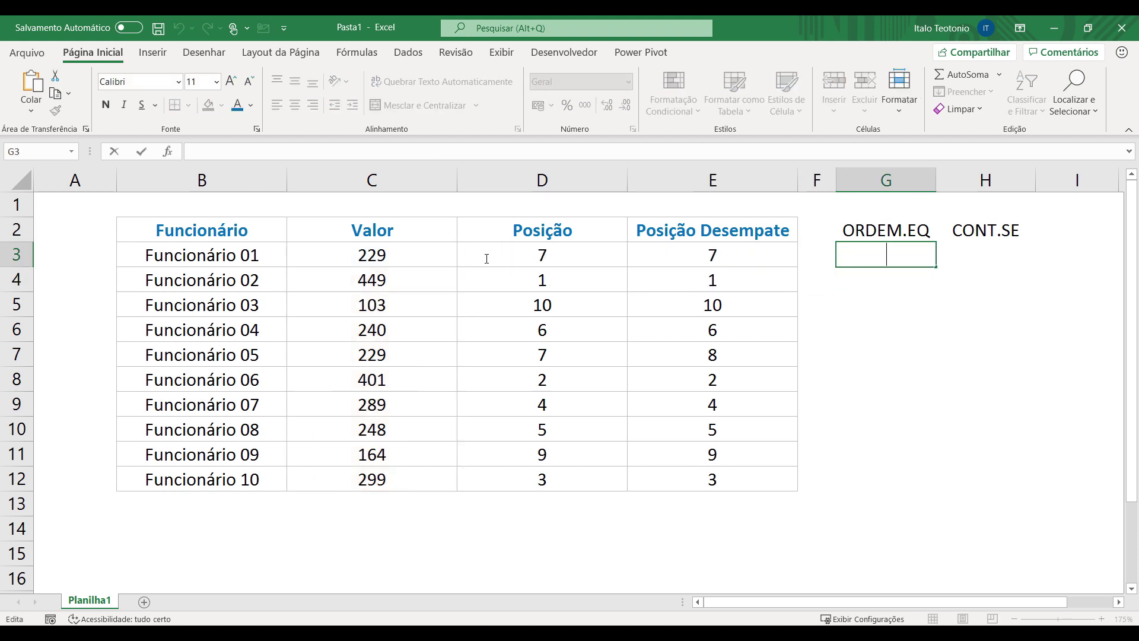
key("ctrl+v")
key("Return")
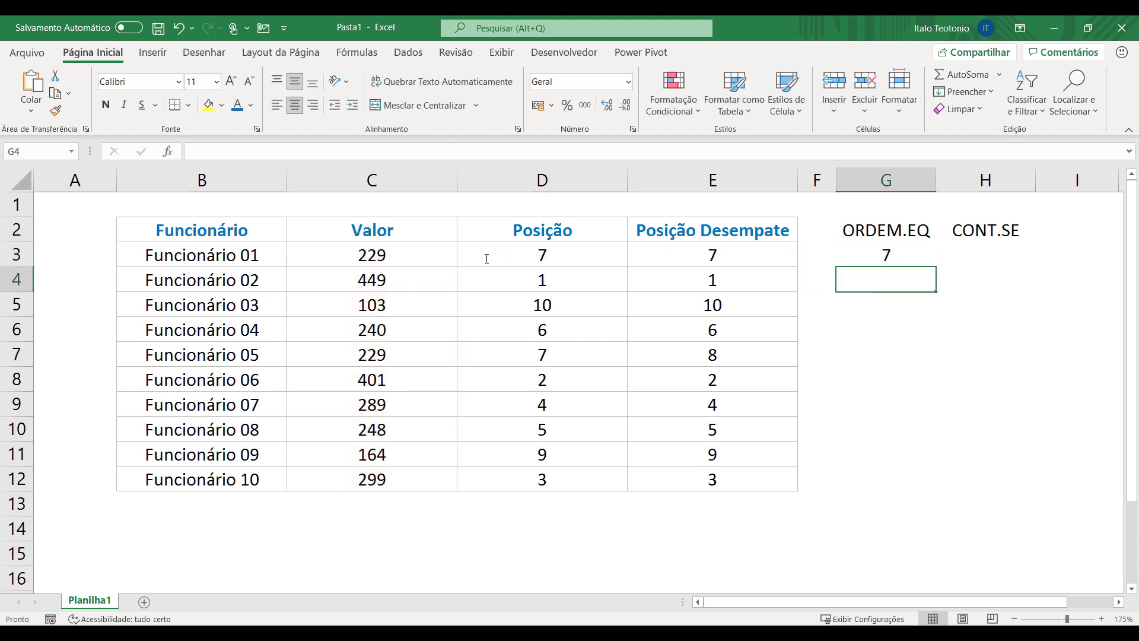
left_click(921, 258)
left_click_drag(938, 267, 923, 480)
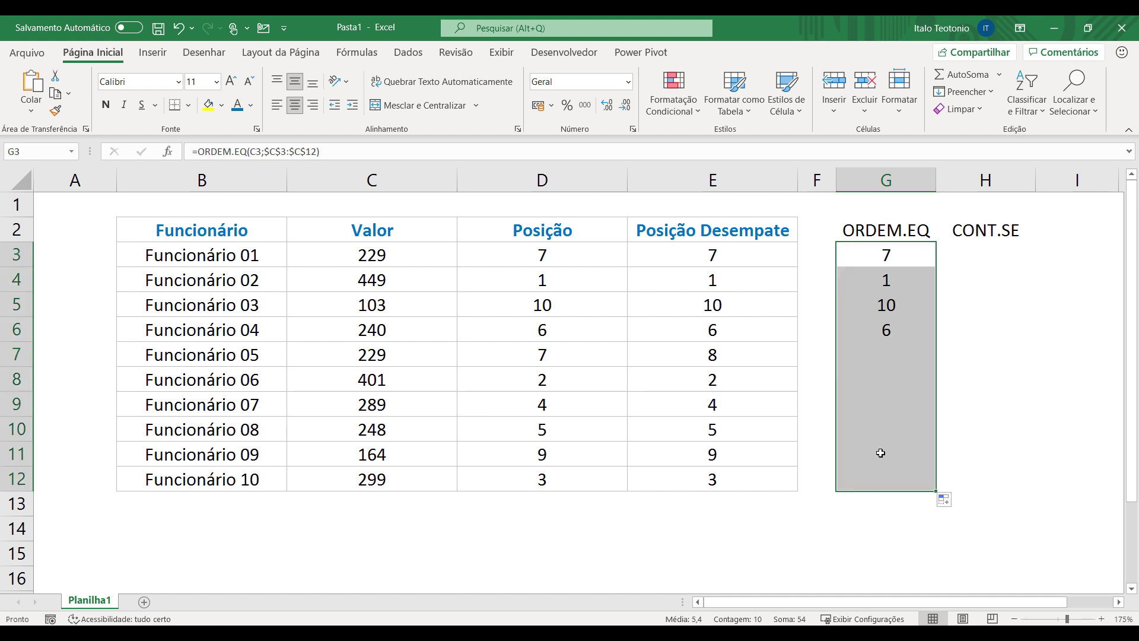
- Copy the CONT.SE part of E3's formula into H3 as =CONT.SE($C$3:C3;C3)-1
double_click(701, 253)
left_click_drag(724, 255, 937, 268)
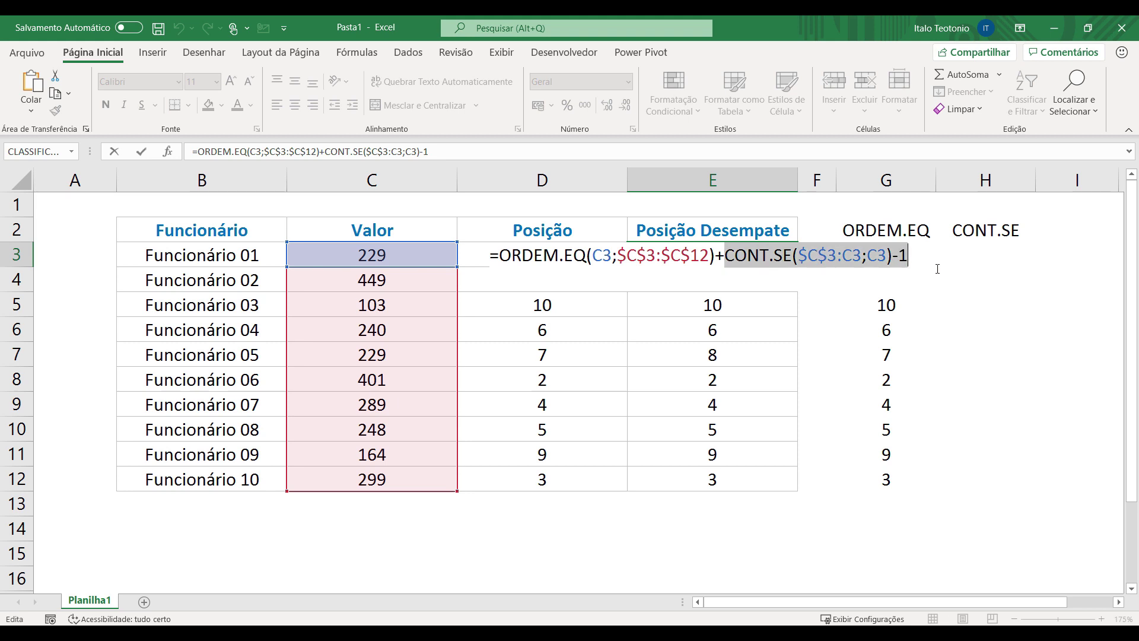
key("ctrl+c")
key("Return")
key("Right")
key("Right")
key("Right")
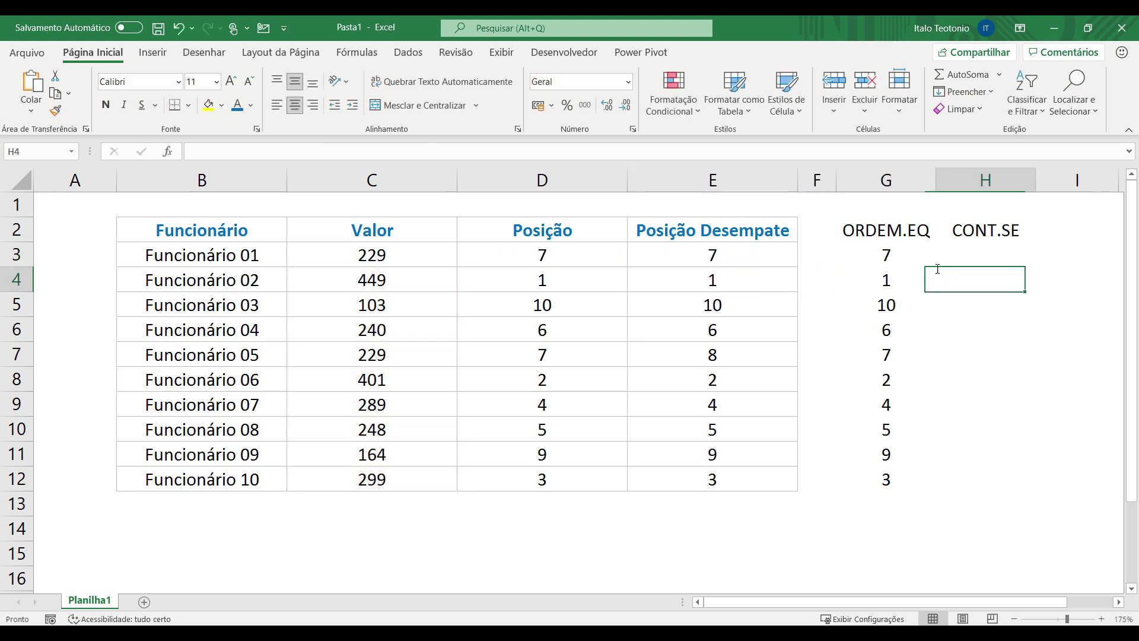
key("Up")
key("F2")
key("ctrl+v")
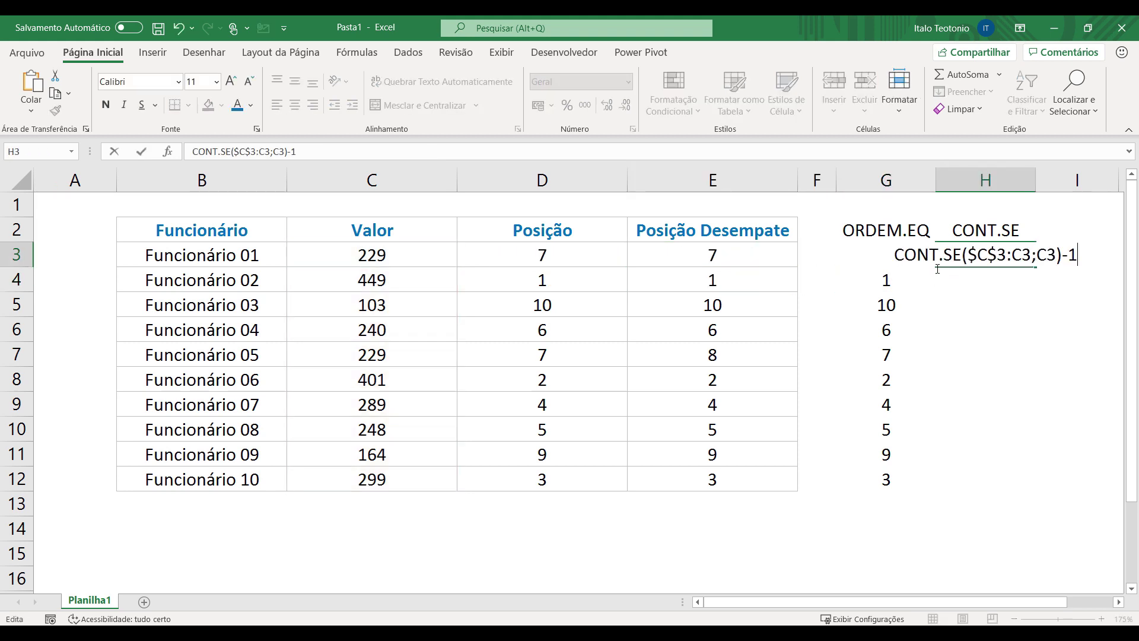
left_click(896, 255)
type("=")
key("Return")
- Fill the CONT.SE formula from H3 down to H12
left_click(964, 253)
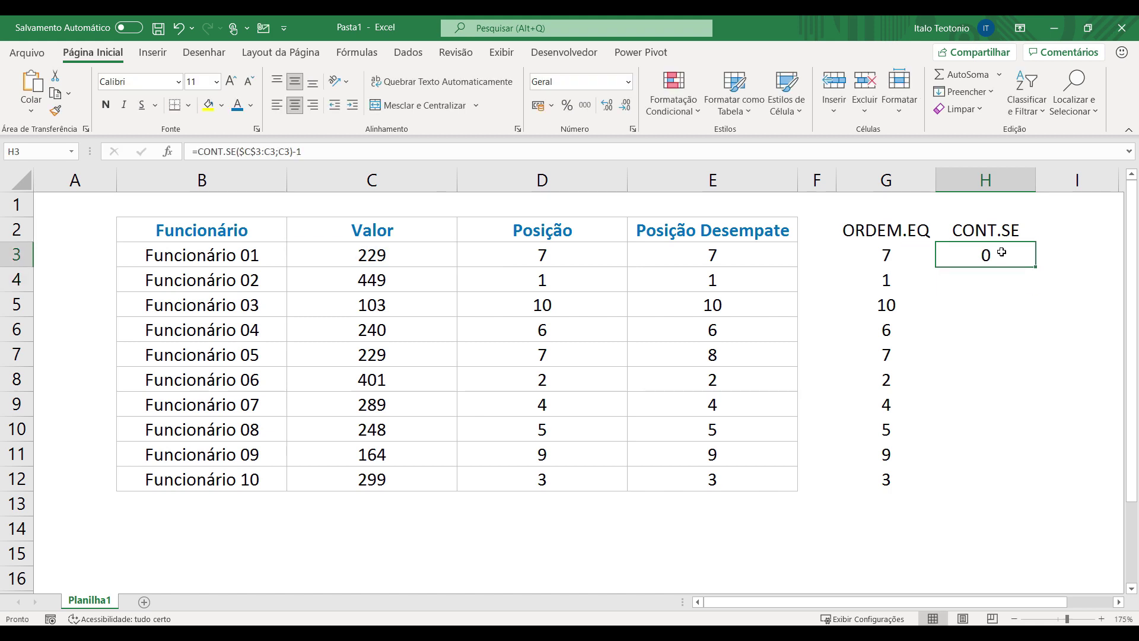
left_click_drag(1034, 267, 1012, 474)
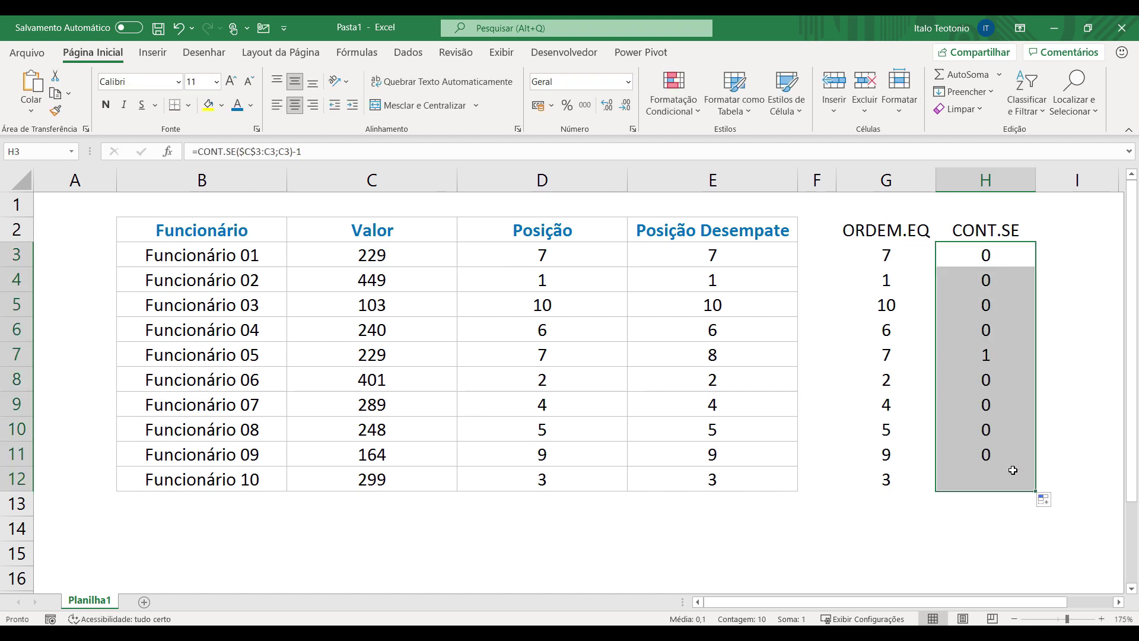
left_click(997, 463)
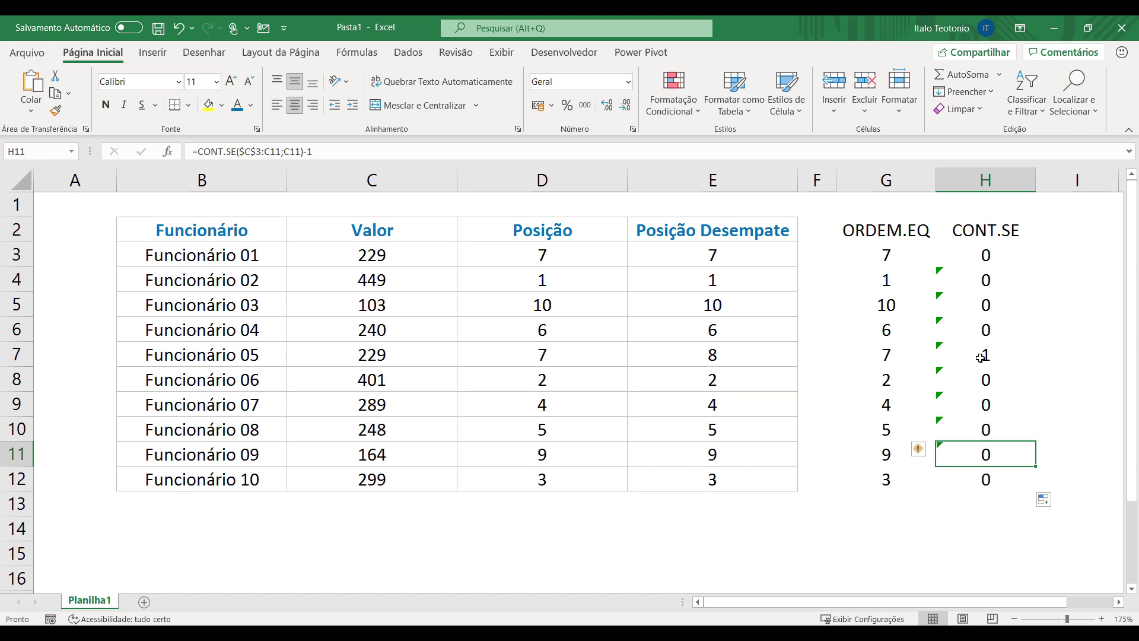
- Review the ORDEM.EQ results in G3:G12 and inspect the range and criterion of the CONT.SE formula in H3
left_click(881, 254)
left_click_drag(881, 254, 886, 480)
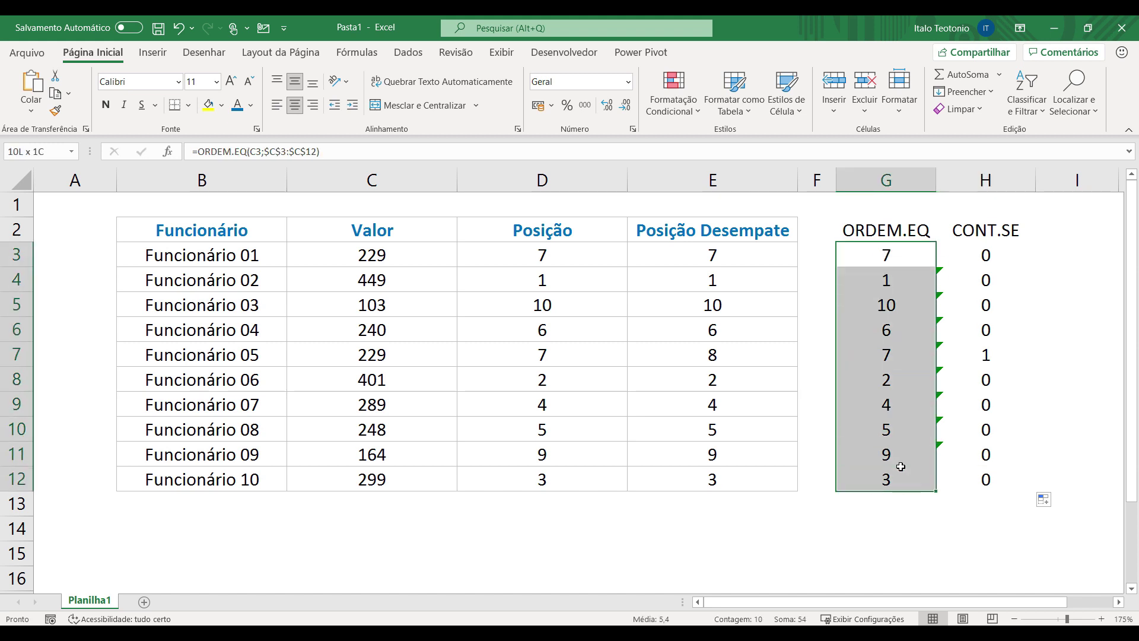
left_click(894, 256)
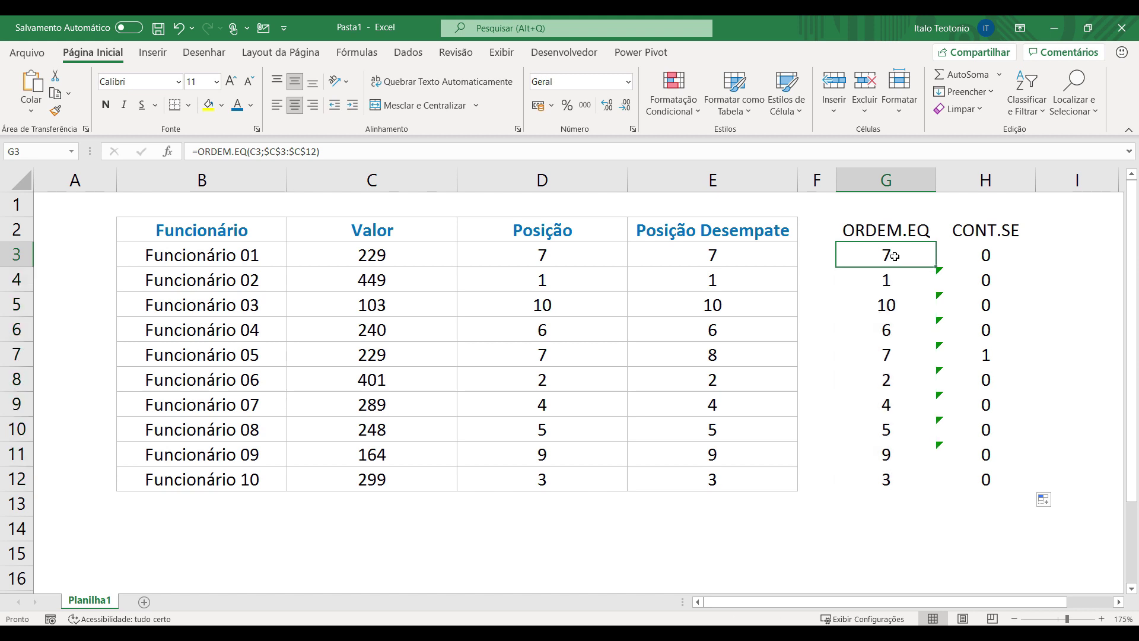
left_click(976, 257)
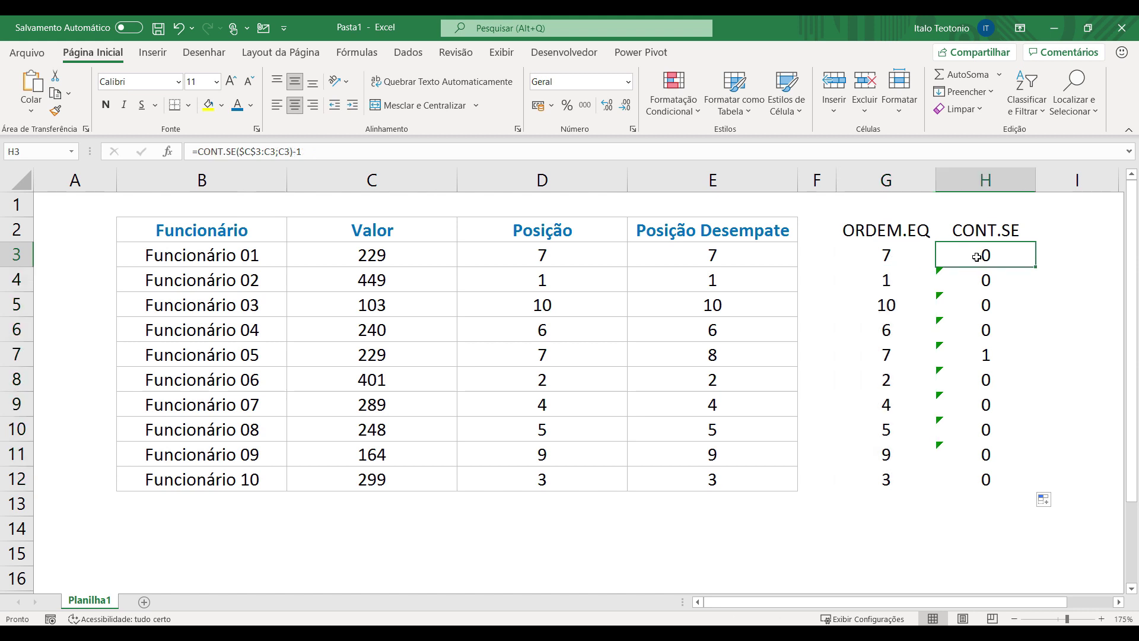
double_click(976, 257)
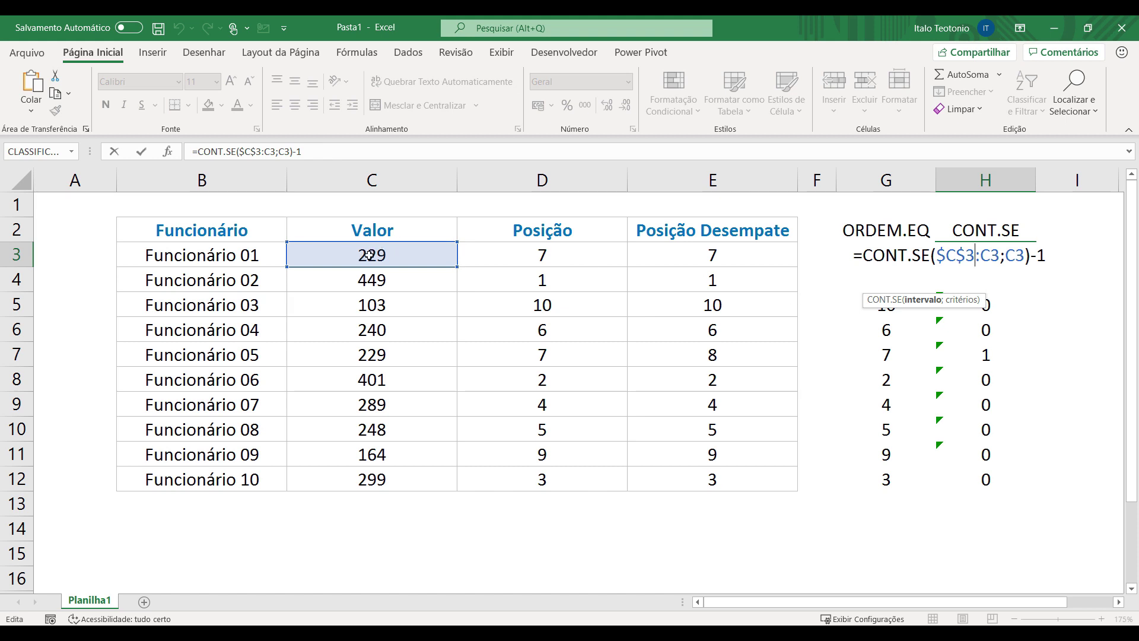
left_click_drag(1025, 255, 936, 255)
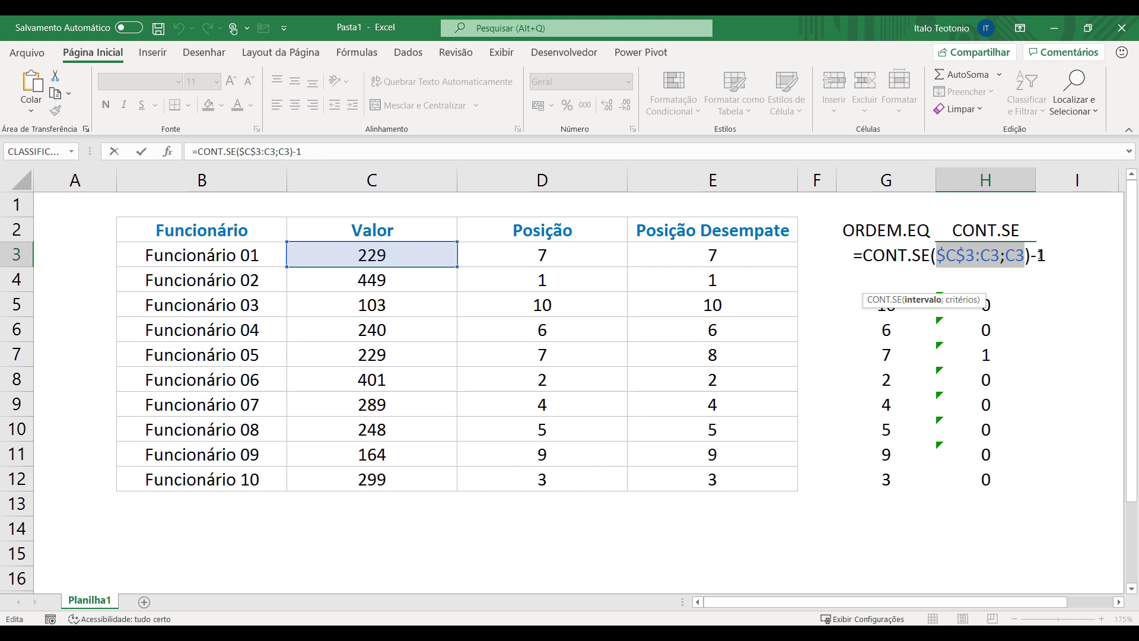
key("Return")
key("Up")
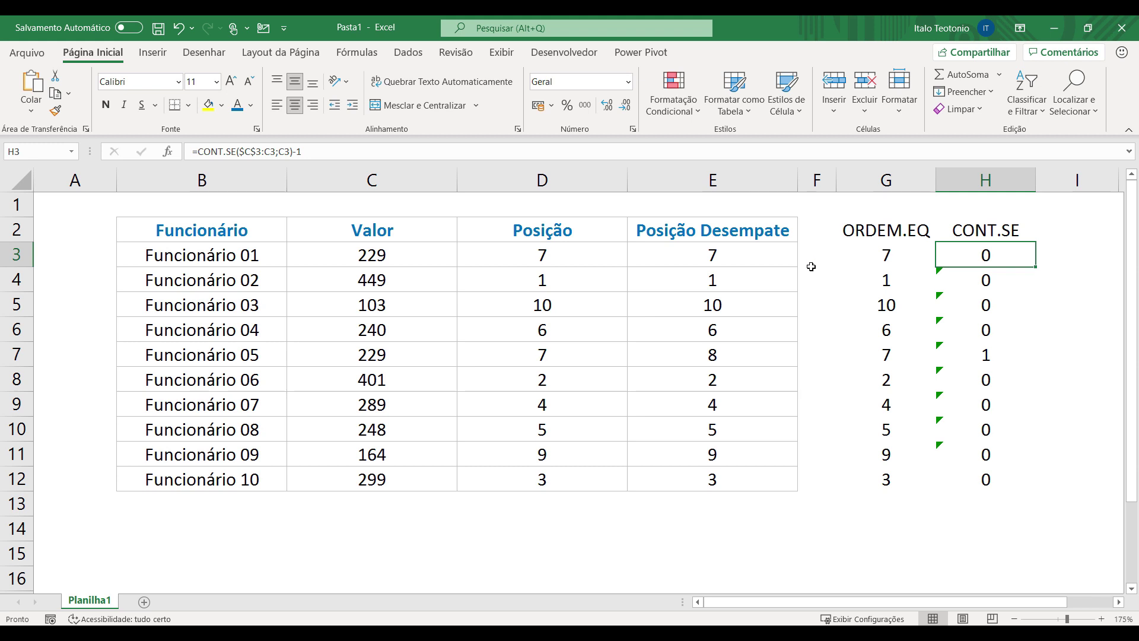
- Check the values in C3:C4 and the CONT.SE formulas of Funcionário 02 to 04 in H4:H6
left_click(425, 255)
left_click_drag(426, 255, 419, 273)
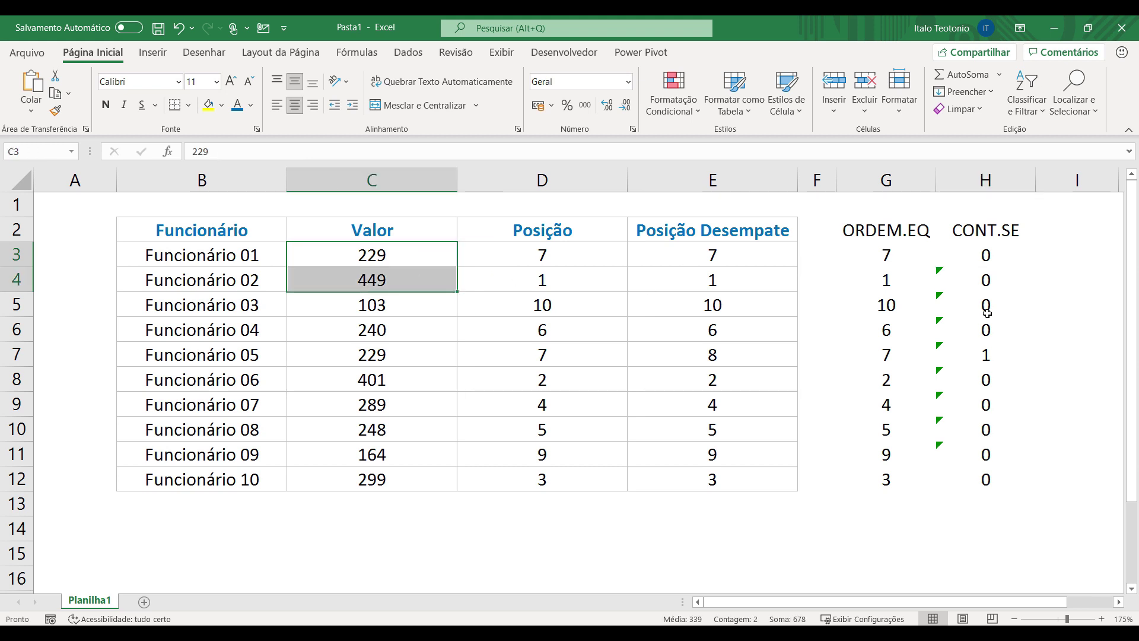
left_click(994, 285)
left_click(985, 315)
left_click(984, 325)
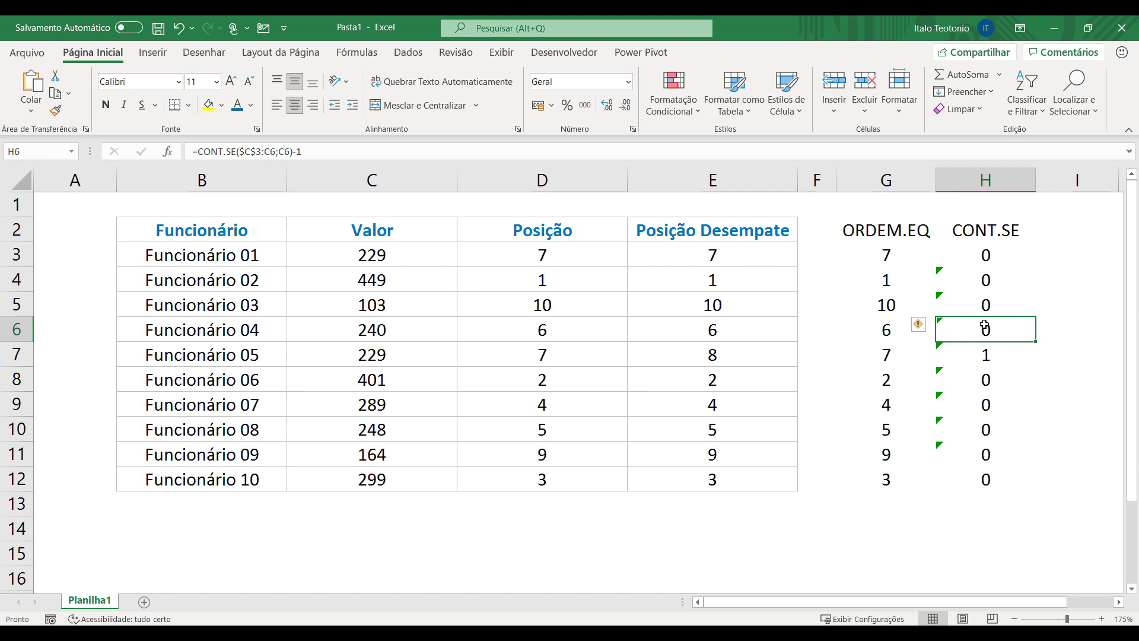
- Inspect the CONT.SE formula in H7 for Funcionário 05 against the values in C3:C7
left_click(992, 354)
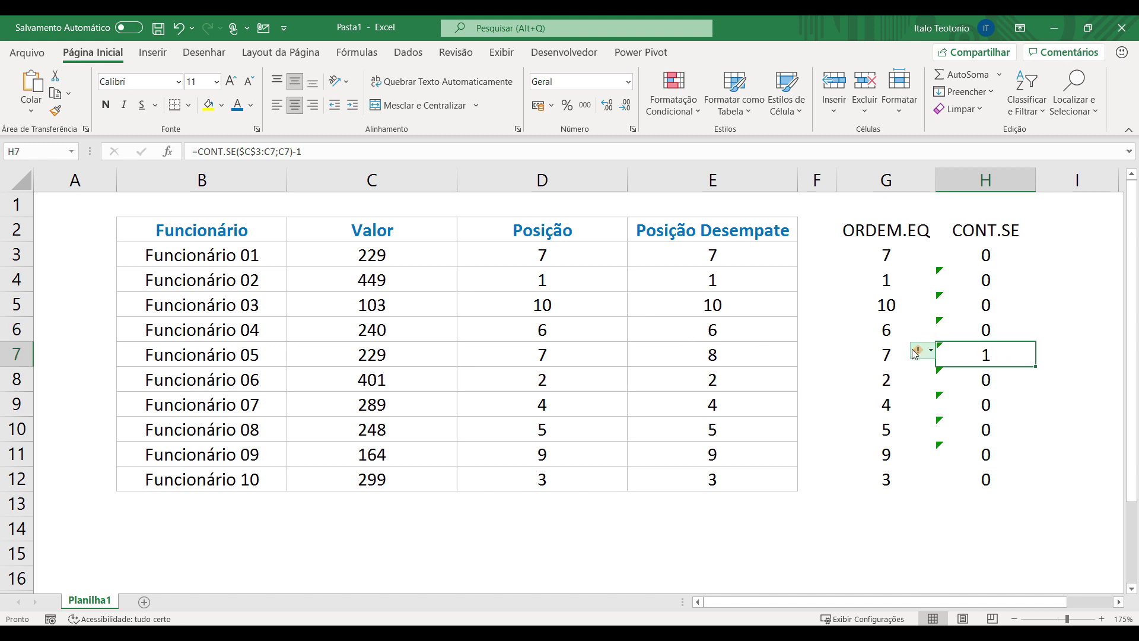
left_click_drag(419, 255, 402, 359)
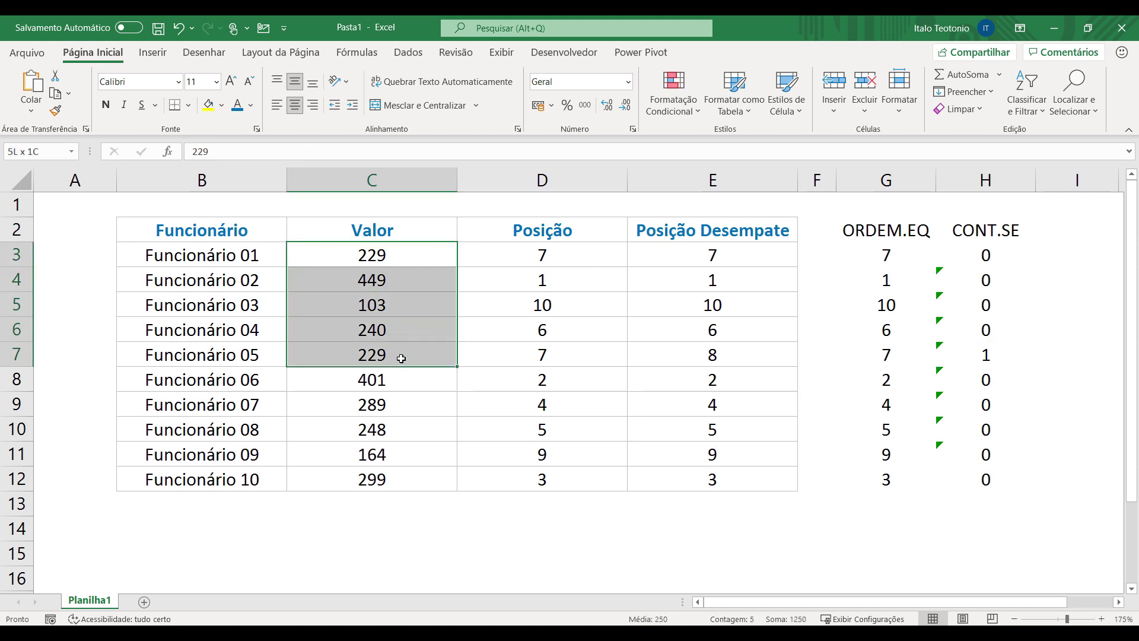
left_click_drag(402, 358, 401, 358)
double_click(948, 354)
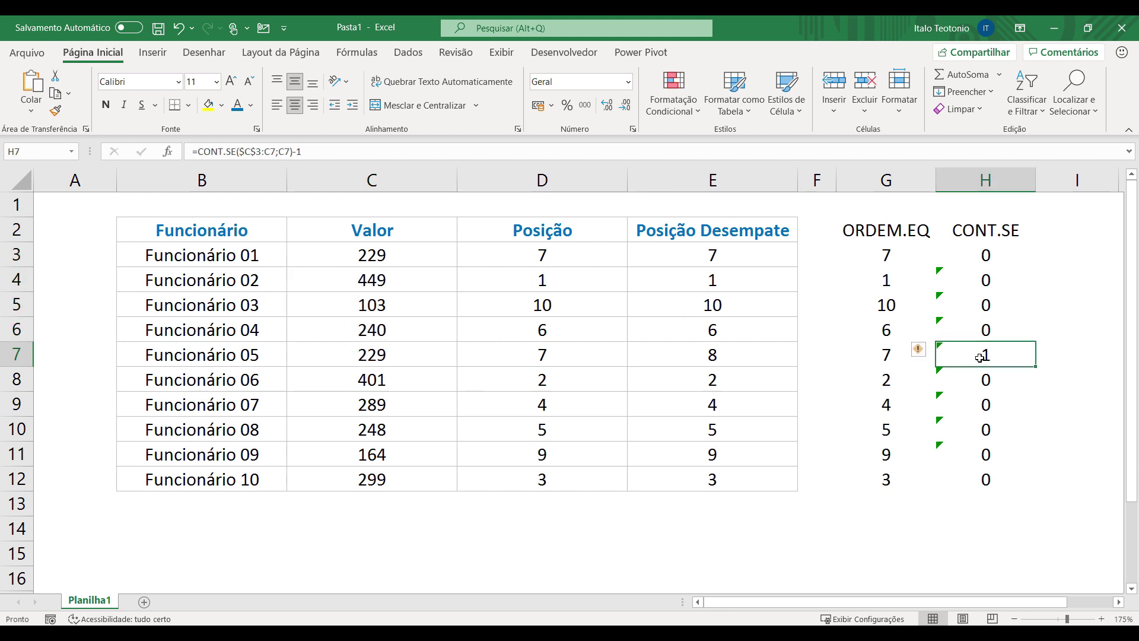
left_click_drag(863, 354, 1032, 357)
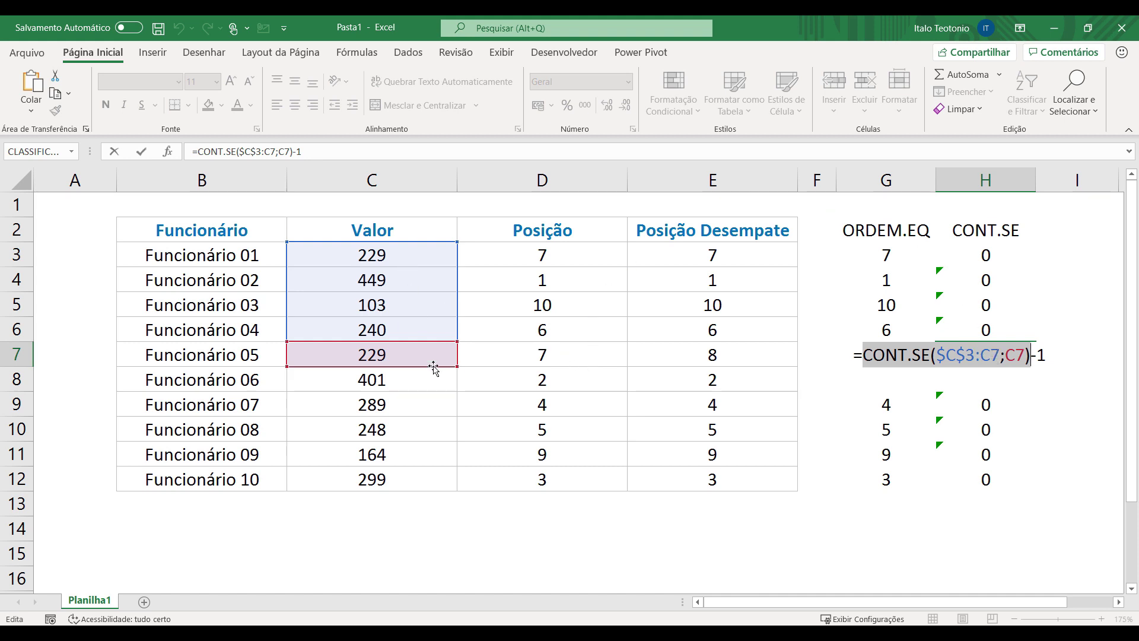
key("Return")
key("Up")
- Compare the ORDEM.EQ formula in G7 with the CONT.SE part of H7 for Funcionário 05
left_click(890, 354)
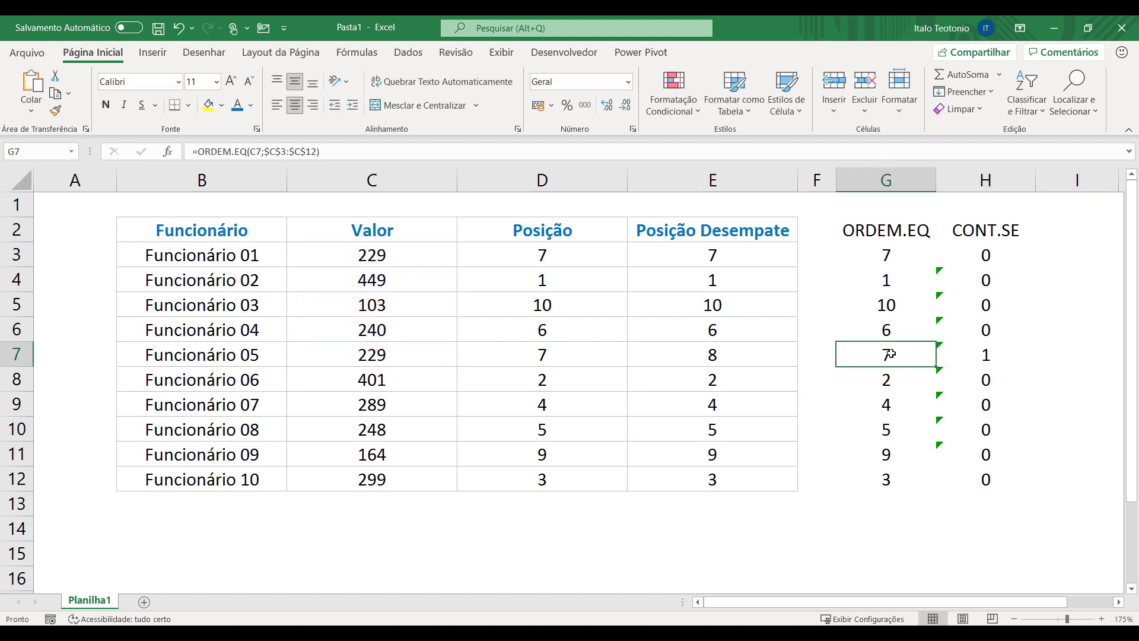
key("F2")
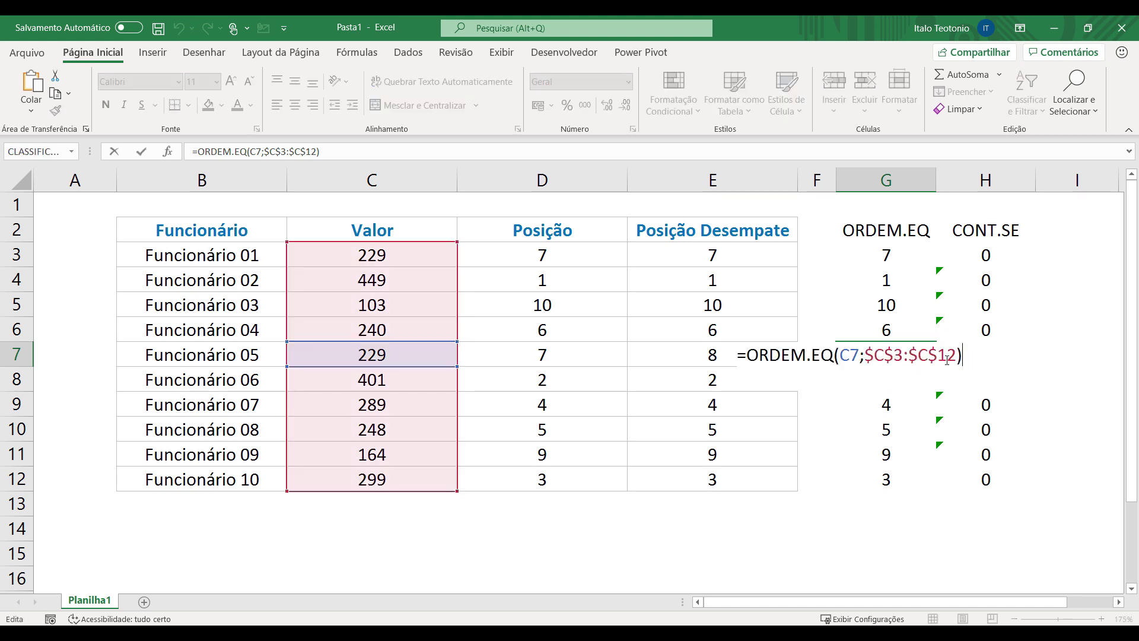
key("Escape")
double_click(989, 351)
left_click_drag(864, 354, 1032, 360)
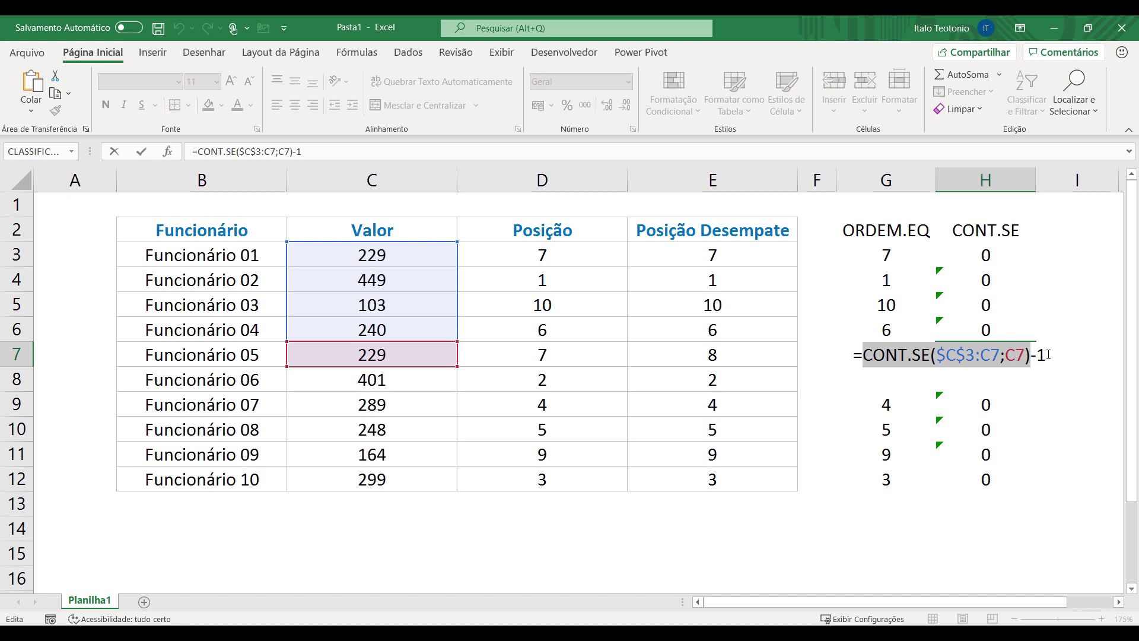
key("Return")
left_click(1013, 350)
- Open Avaliar Fórmula for the tie-break formula in E7 and position its dialog clear of the Valor column and the headers
left_click(747, 349)
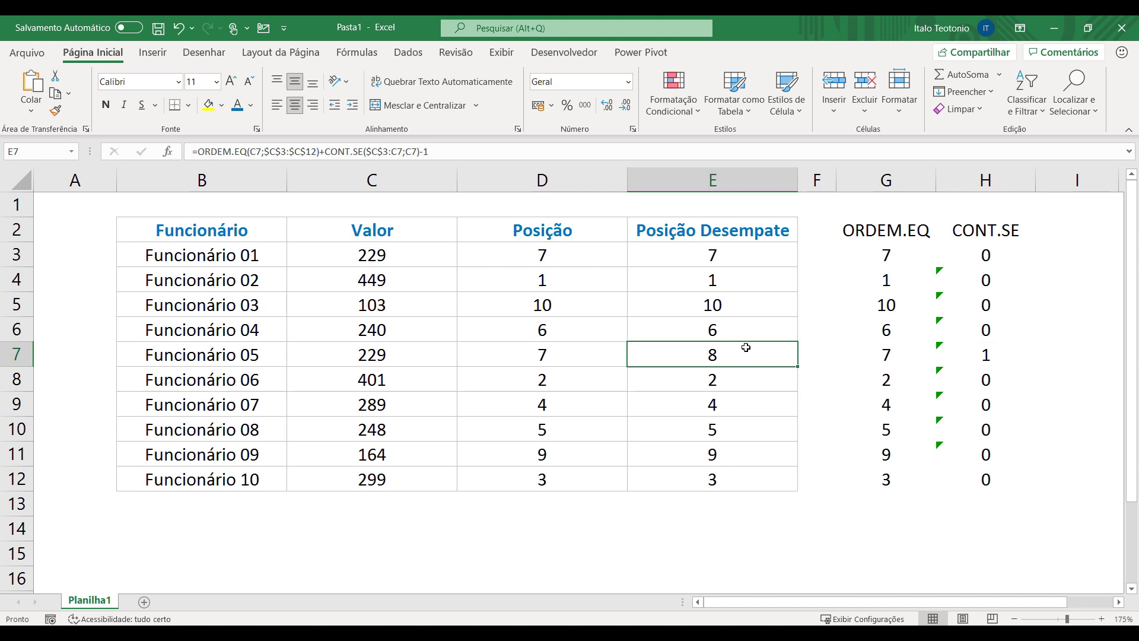
left_click(350, 52)
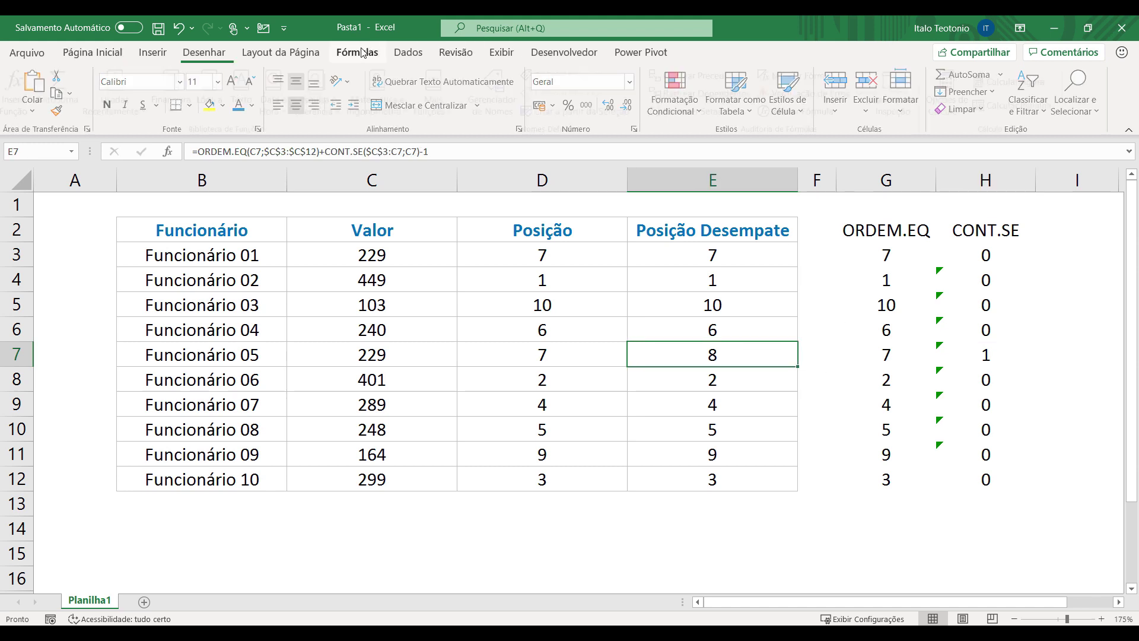
left_click(806, 113)
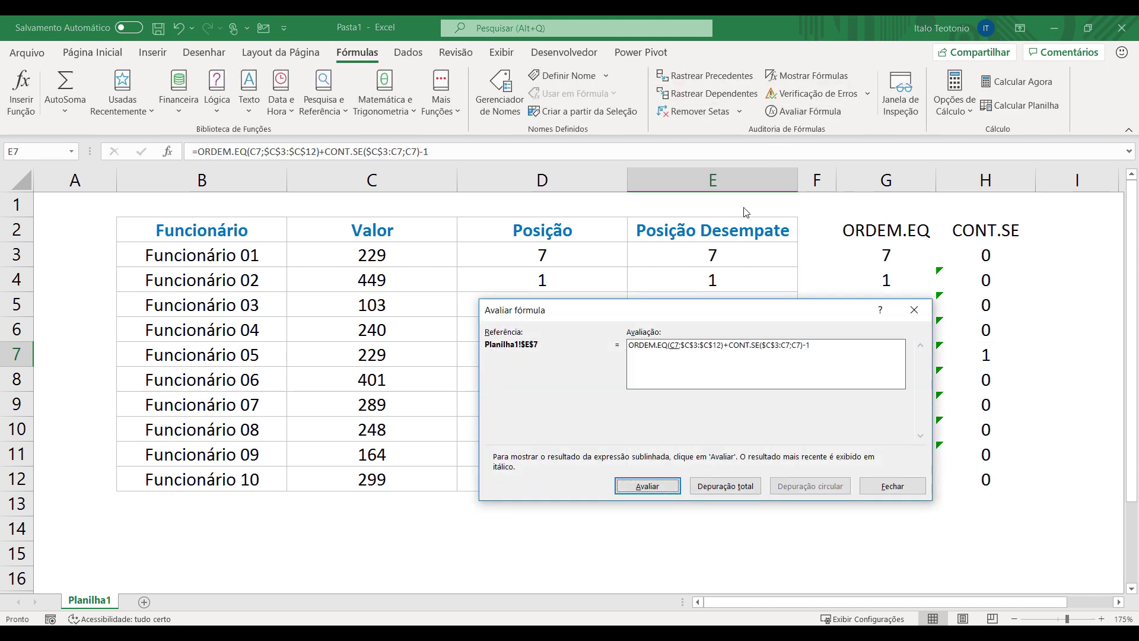
left_click_drag(738, 305, 425, 267)
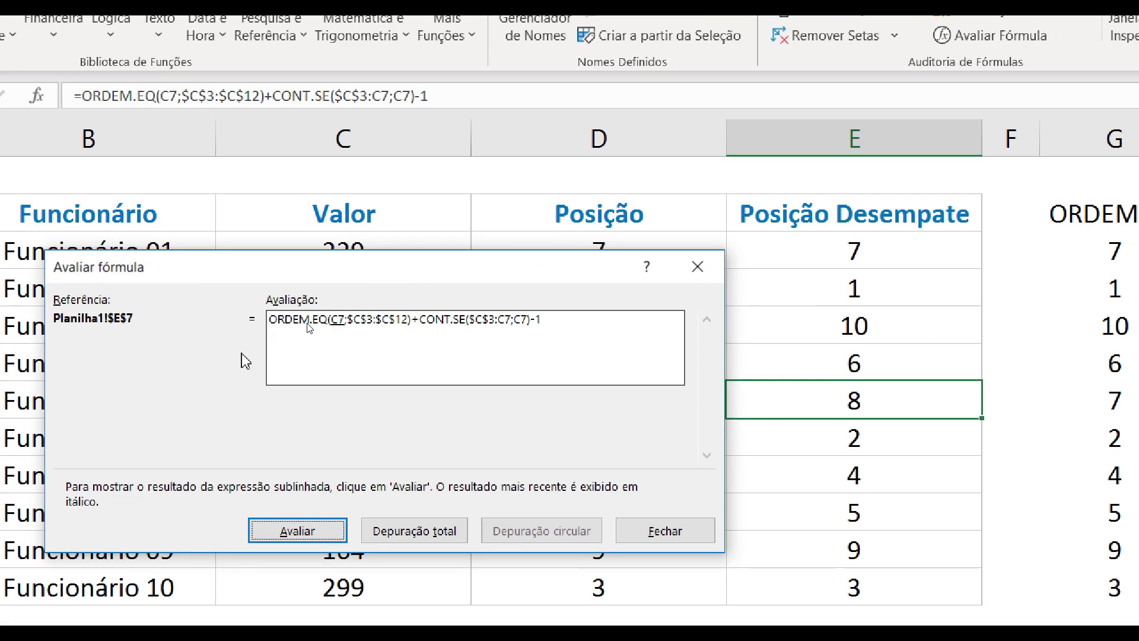
left_click_drag(389, 287, 1002, 368)
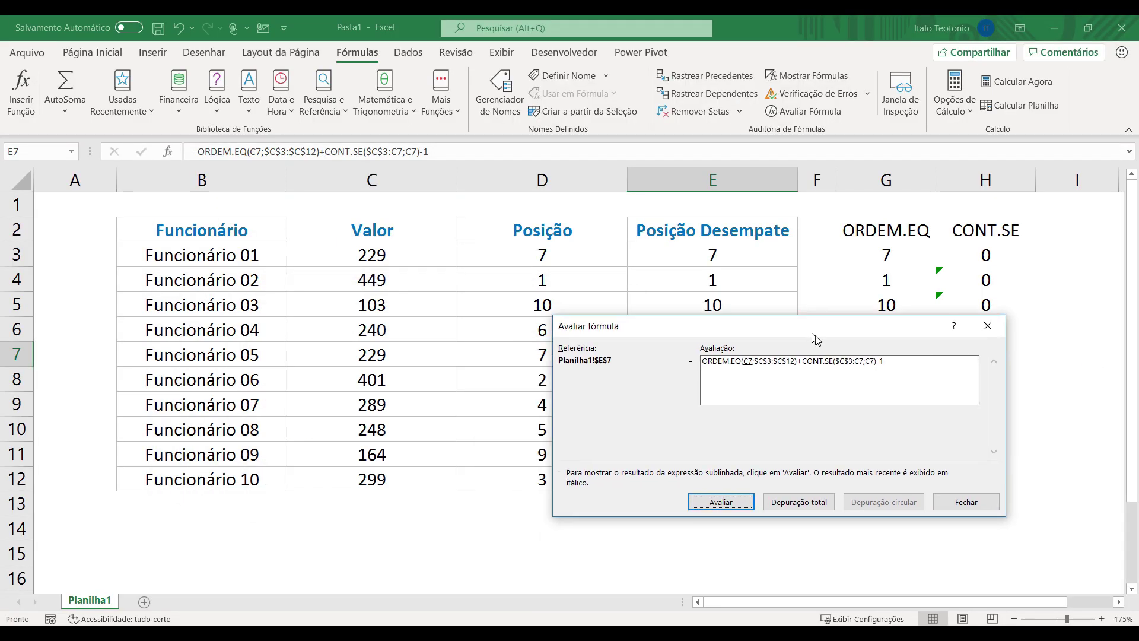
left_click_drag(811, 334, 818, 339)
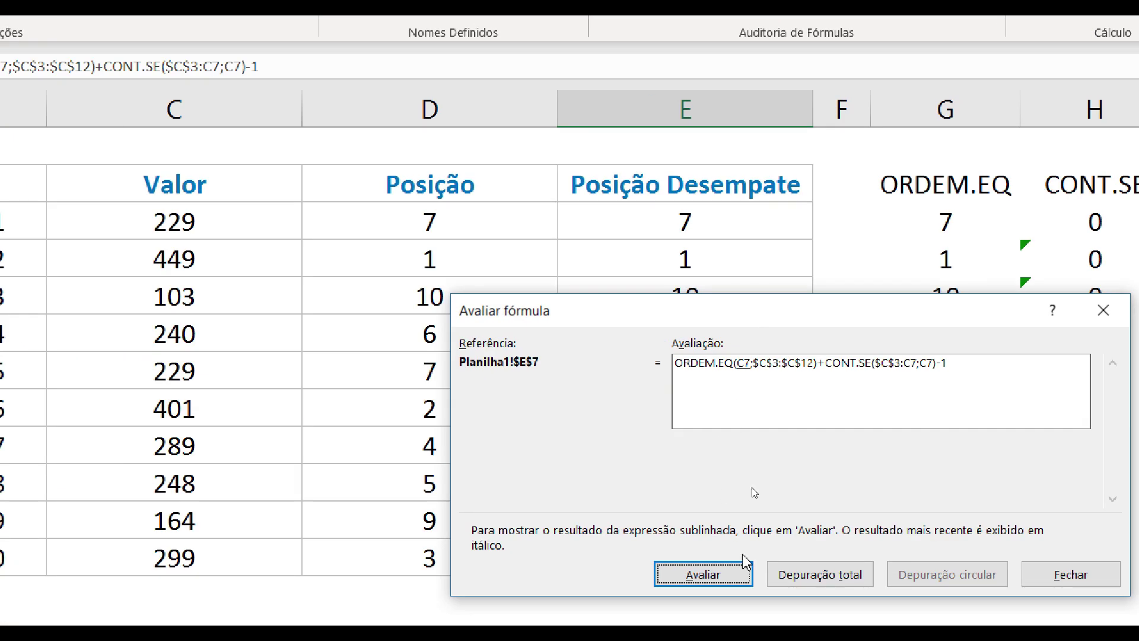
- Evaluate the tie-break formula in E7 one expression at a time through to its final result, and close the evaluation
left_click(736, 567)
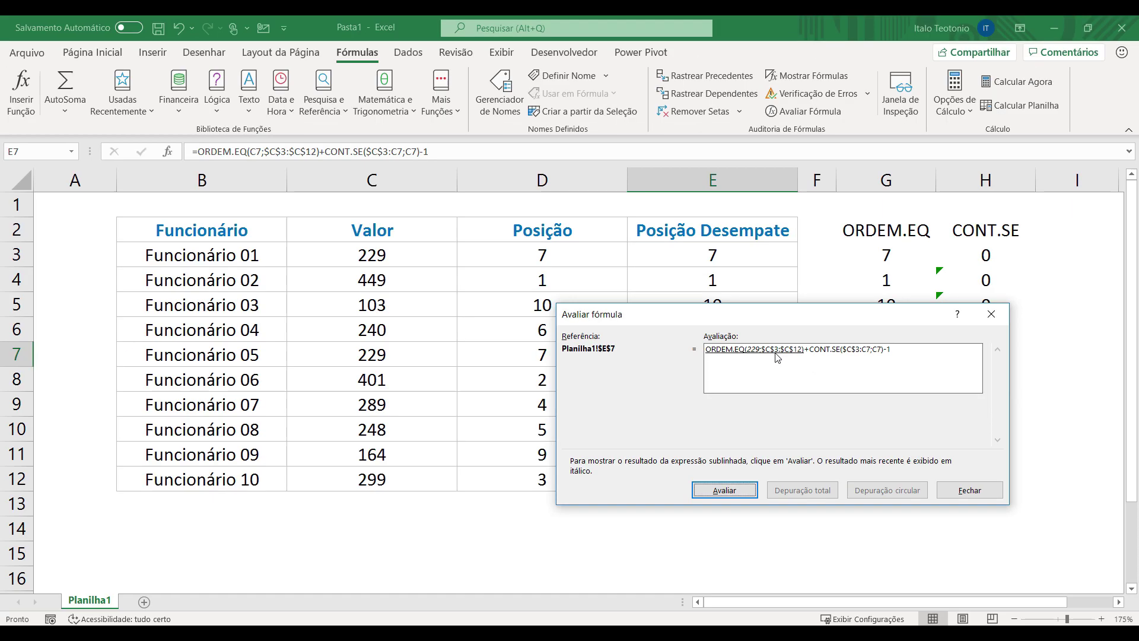
left_click(703, 556)
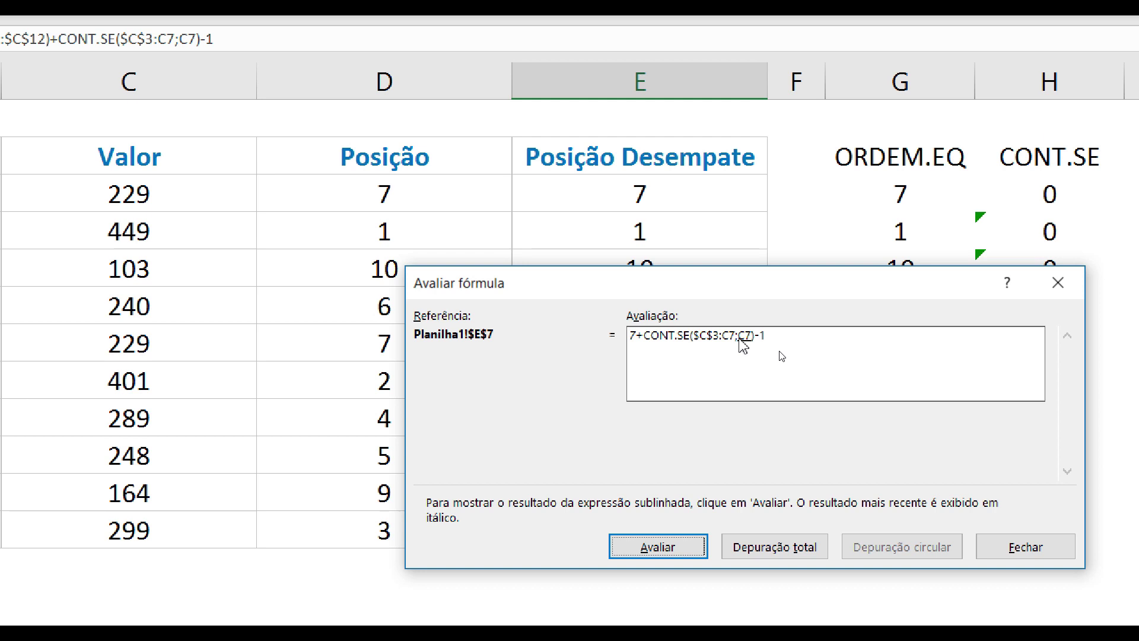
left_click(698, 542)
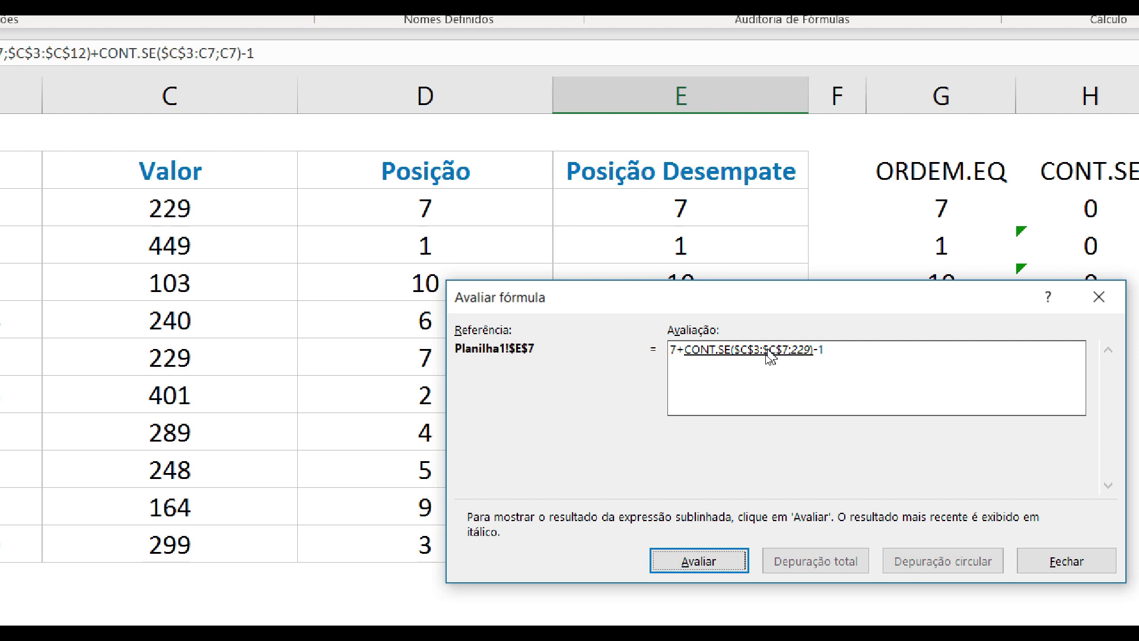
left_click(723, 558)
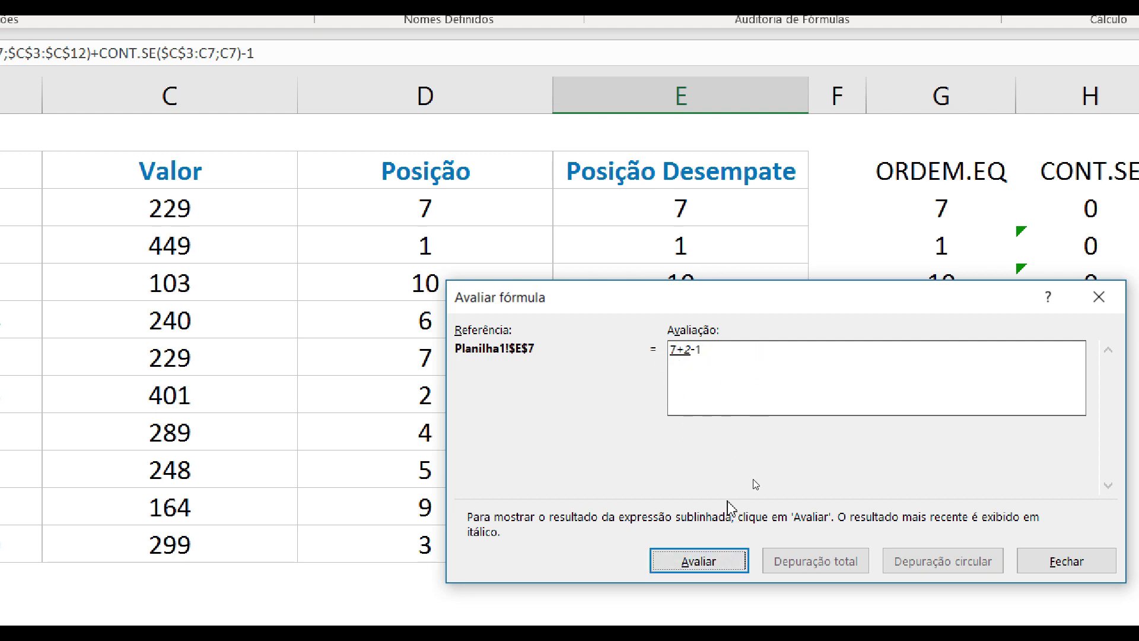
left_click(734, 561)
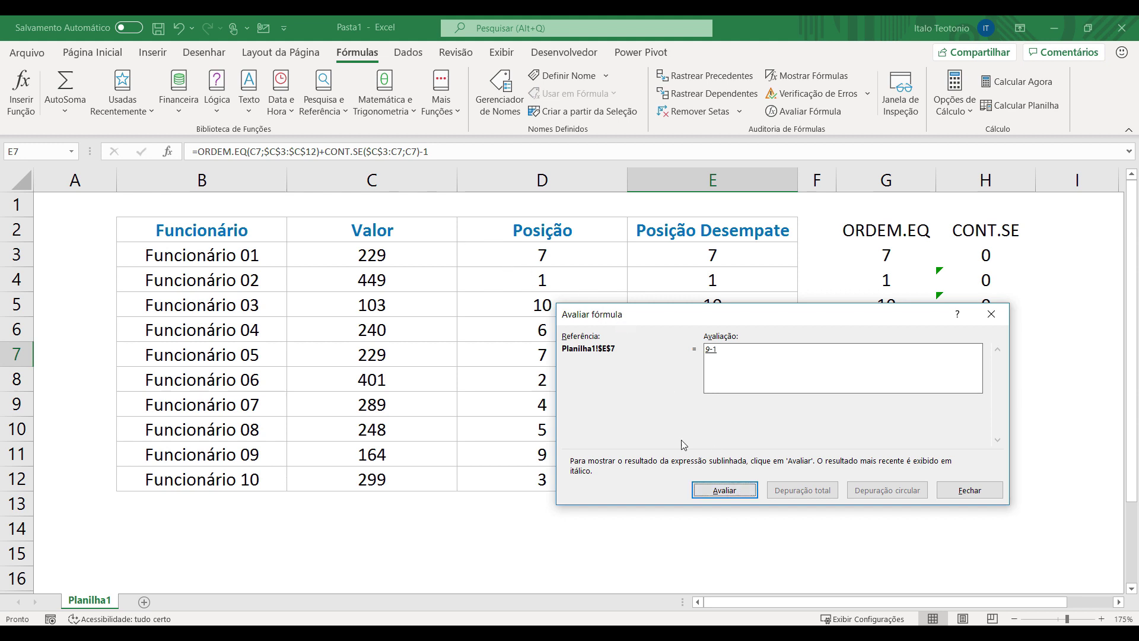
left_click(724, 490)
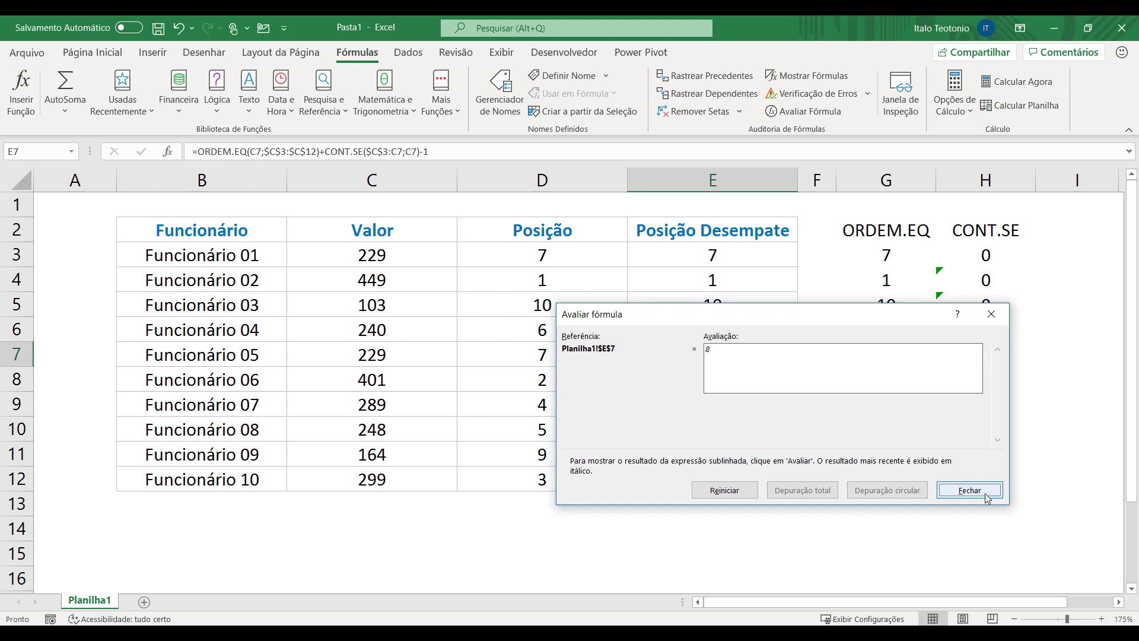
left_click(1095, 553)
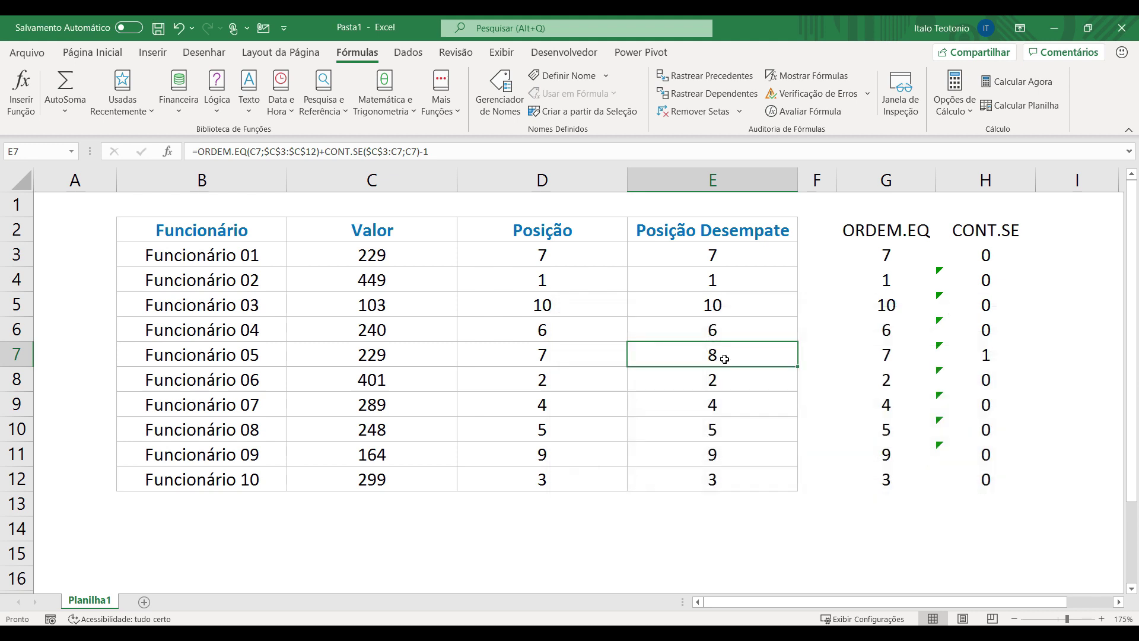
- Undo the last edit and set the Valor of Funcionário 10 in C12 to 229
key("ctrl+z")
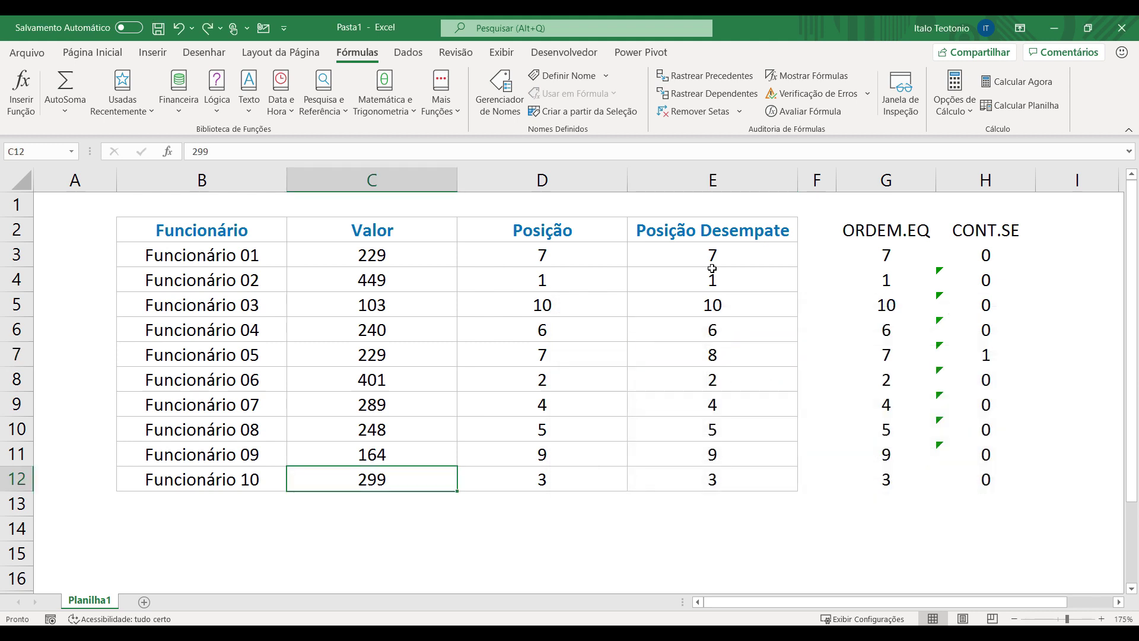
type("229")
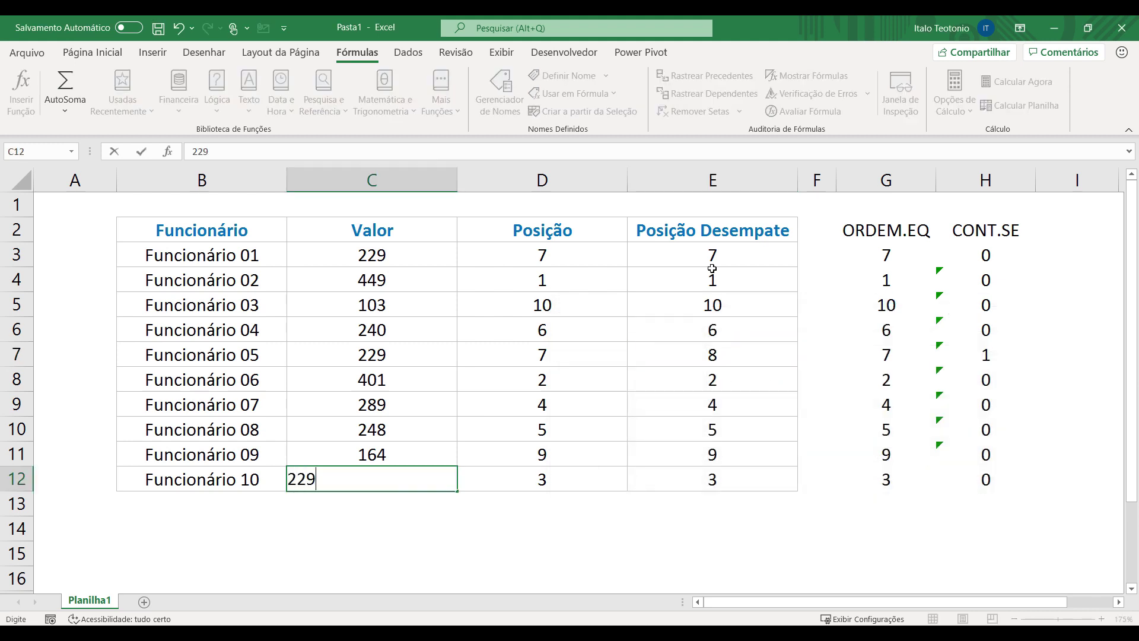
key("Return")
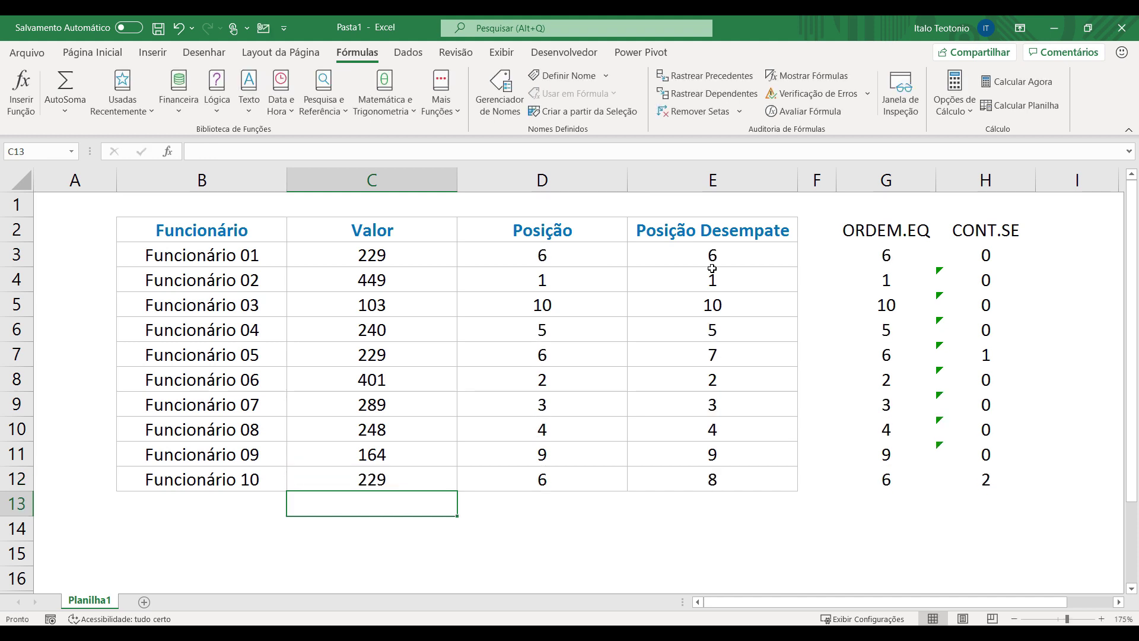
- Select the tied rows of Funcionário 01, 05 and 10 together from Posição Desempate back to Funcionário to compare their positions
left_click(719, 256)
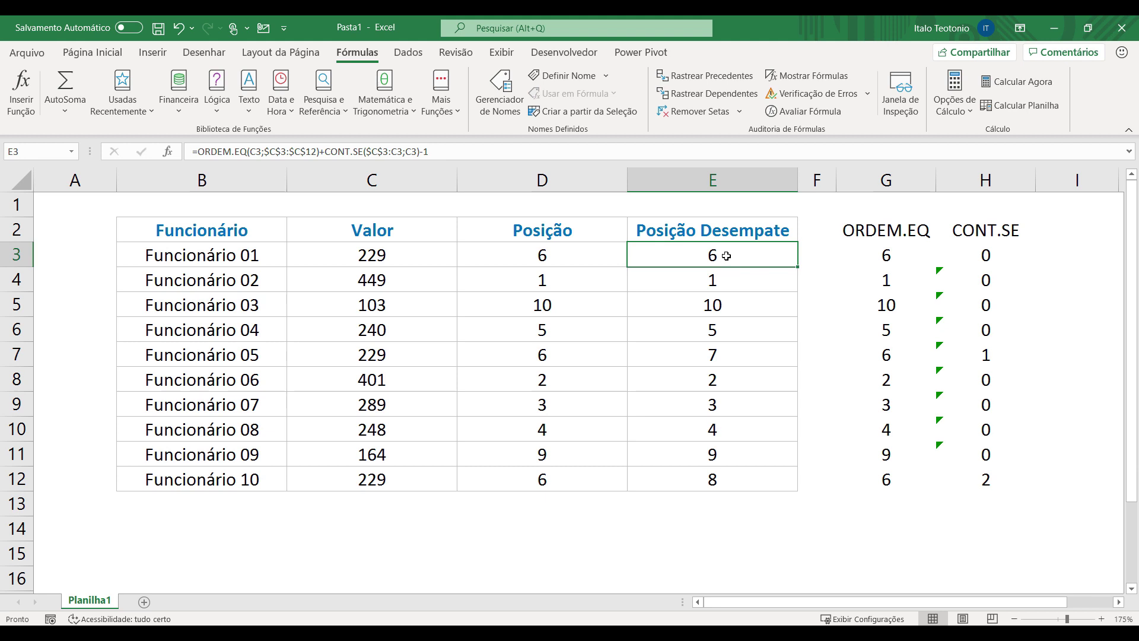
left_click_drag(727, 257, 251, 263)
left_click_drag(731, 359, 269, 357)
left_click_drag(742, 475, 268, 475)
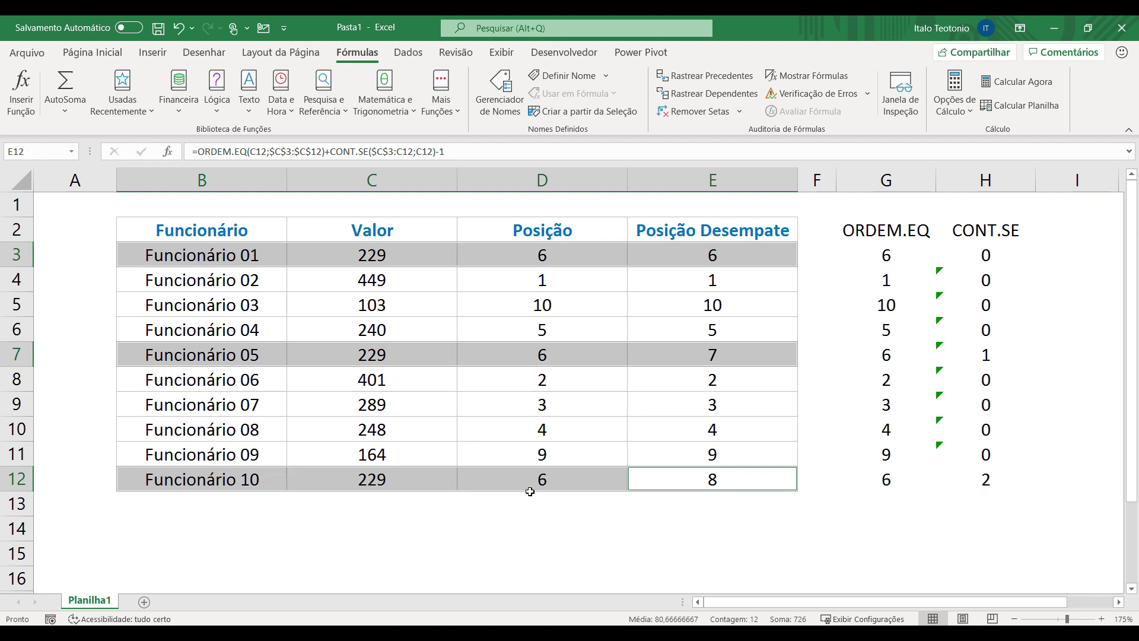
- Inspect the ORDEM.EQ formula in G12 and the CONT.SE formula in H12 against the combined formula in E12 for Funcionário 10
left_click(984, 480)
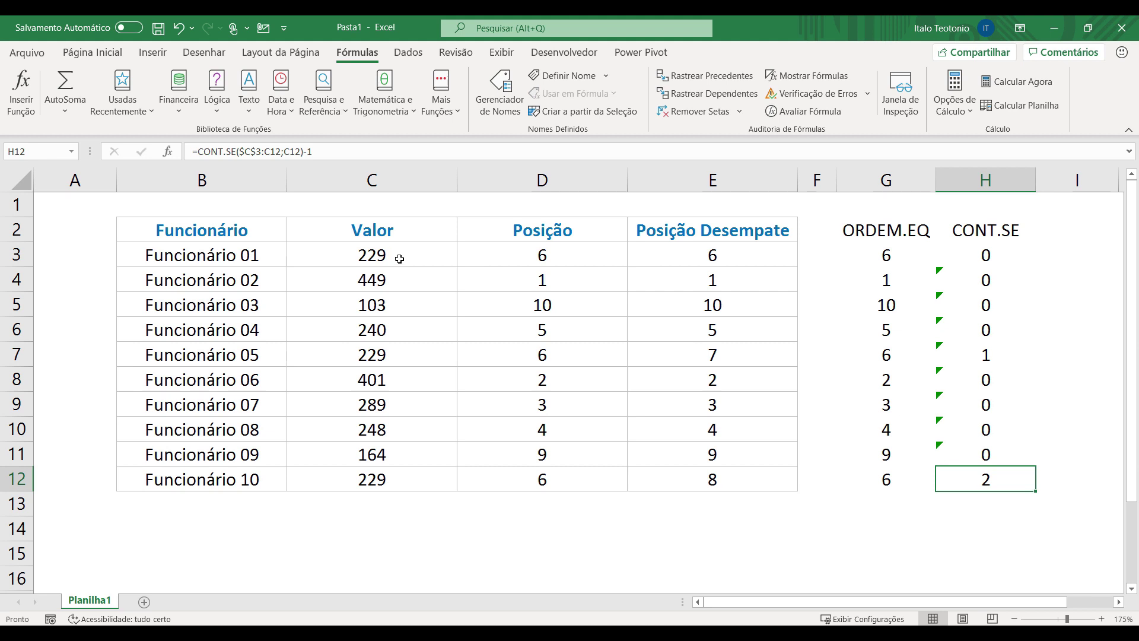
left_click(885, 481)
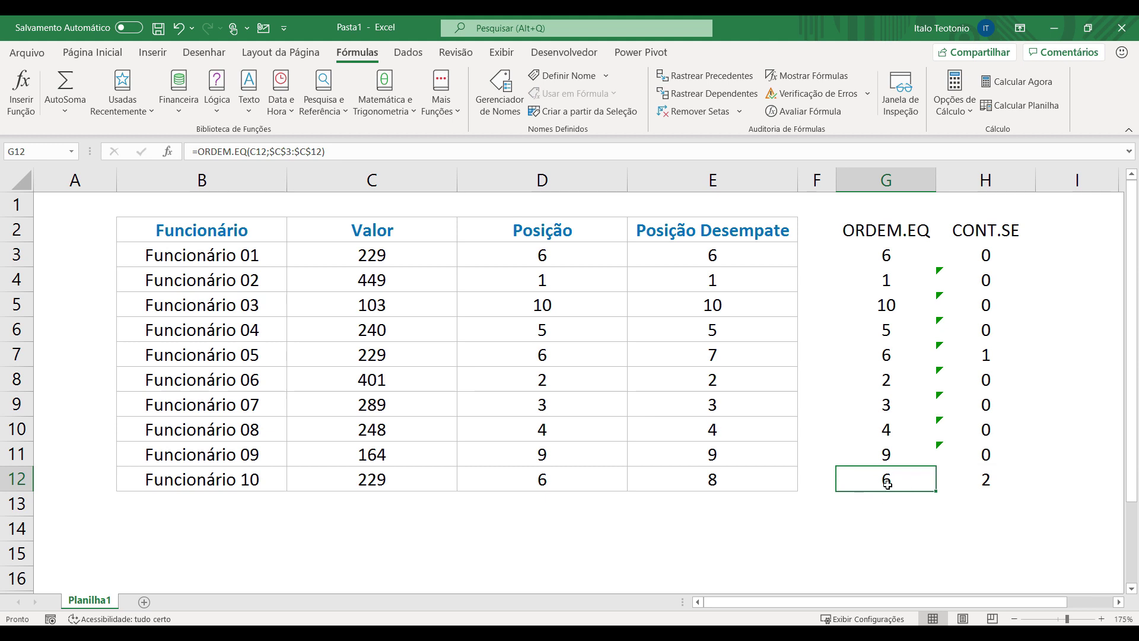
double_click(887, 484)
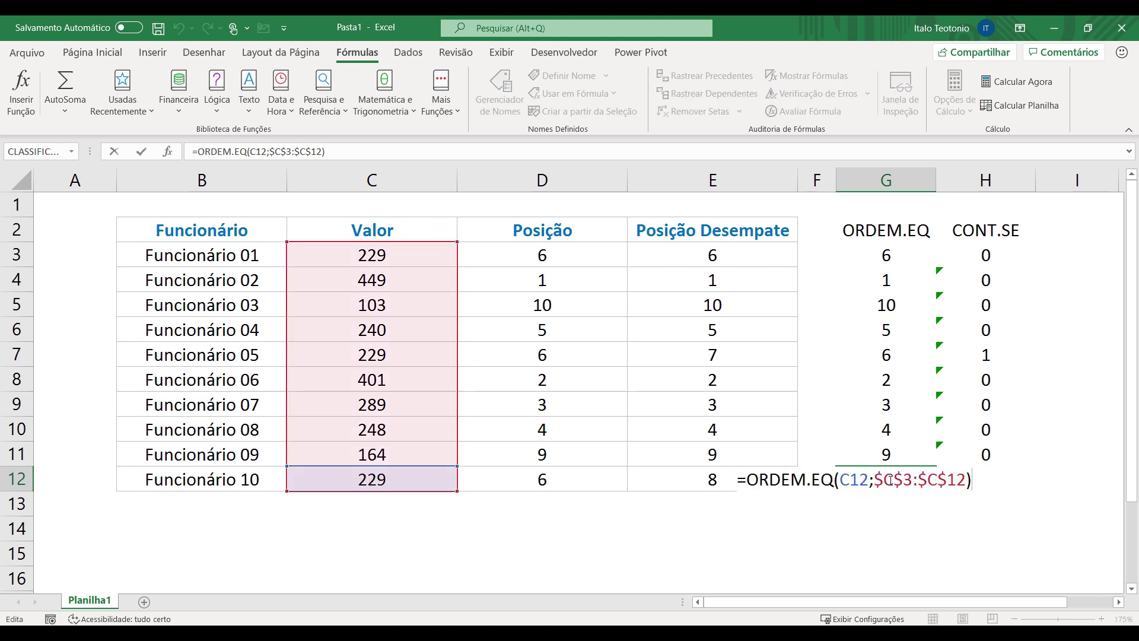
key("Return")
left_click(890, 480)
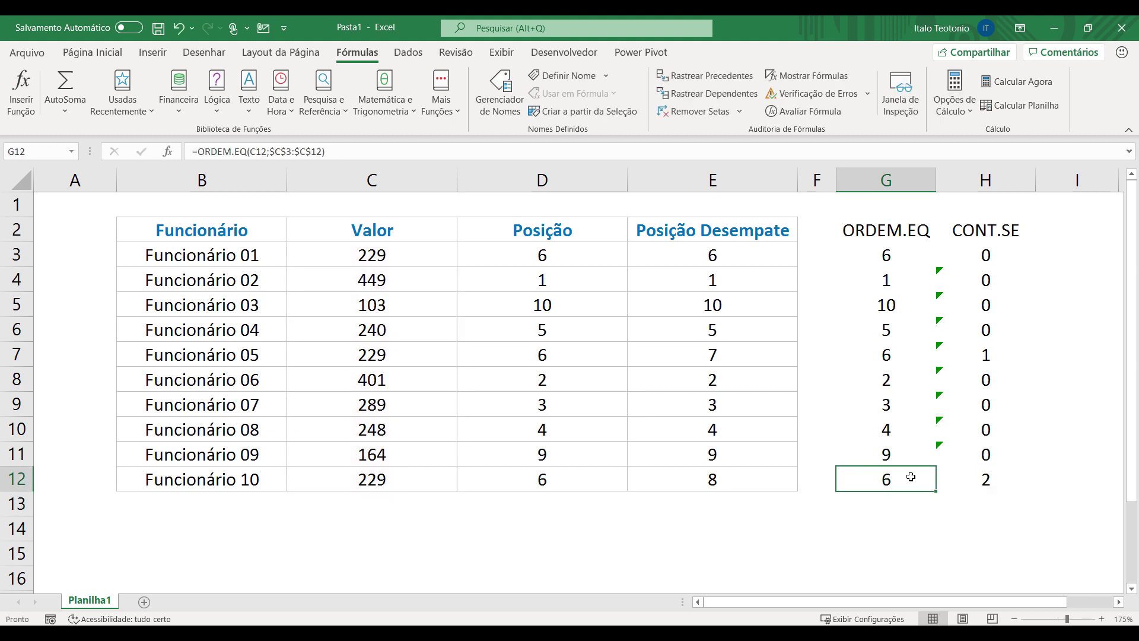
double_click(943, 478)
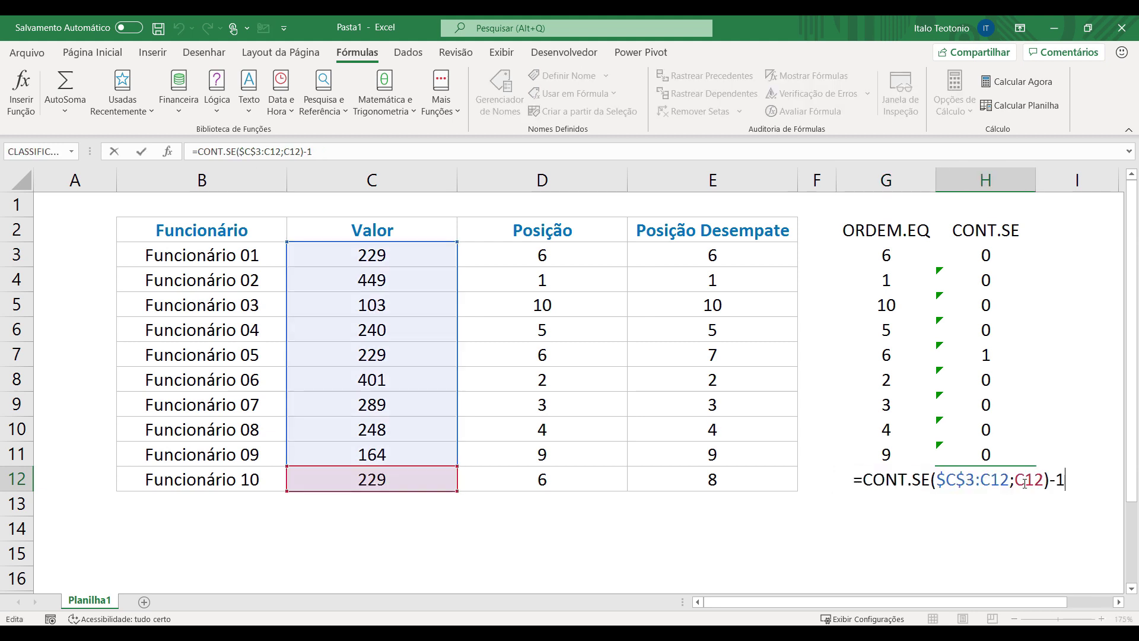
key("Return")
left_click(729, 481)
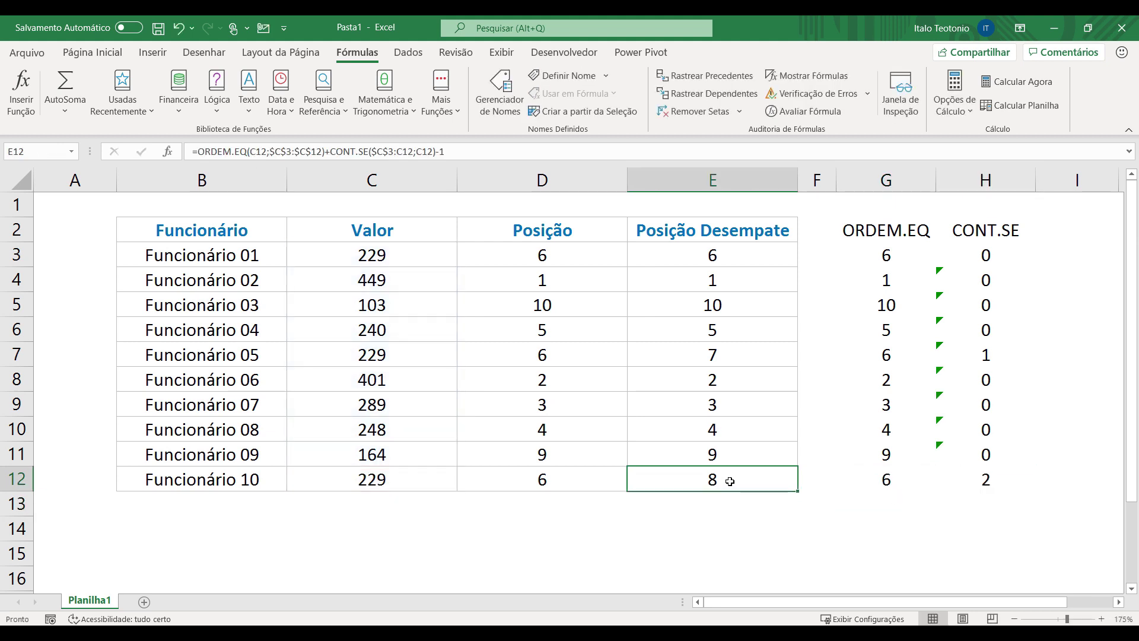